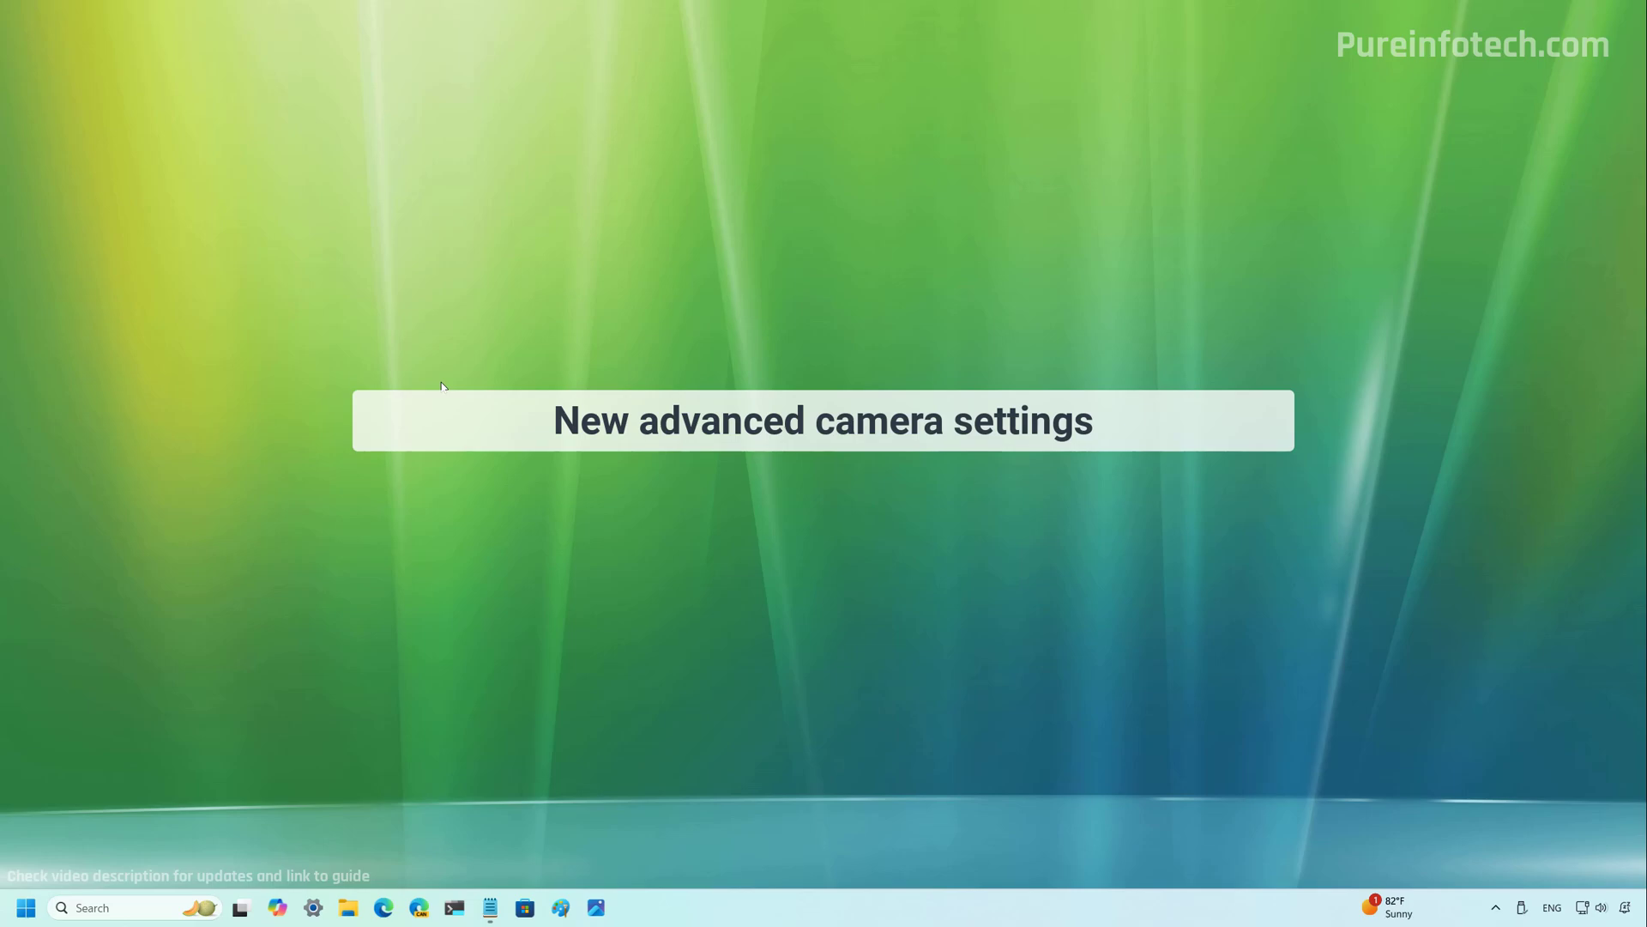
Open Settings, go to Bluetooth & devices > Cameras, and select Pixel 8 Pro (Windows Virtual Camera).
{"action": "key", "text": "super"}
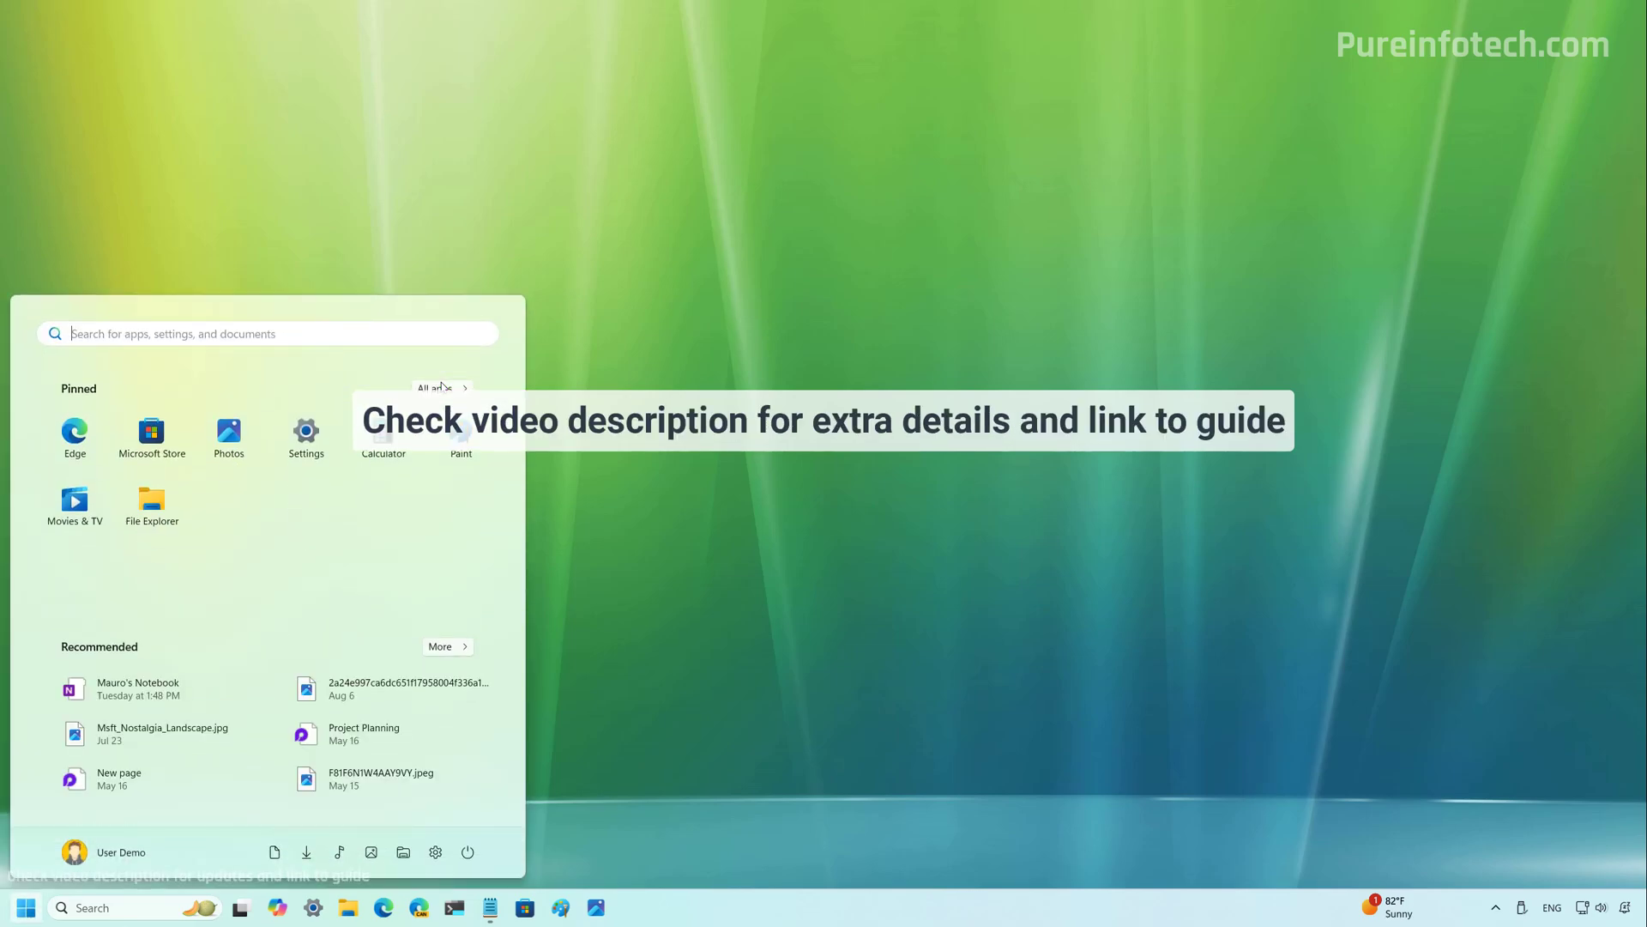
{"action": "left_click", "coordinate": [306, 431]}
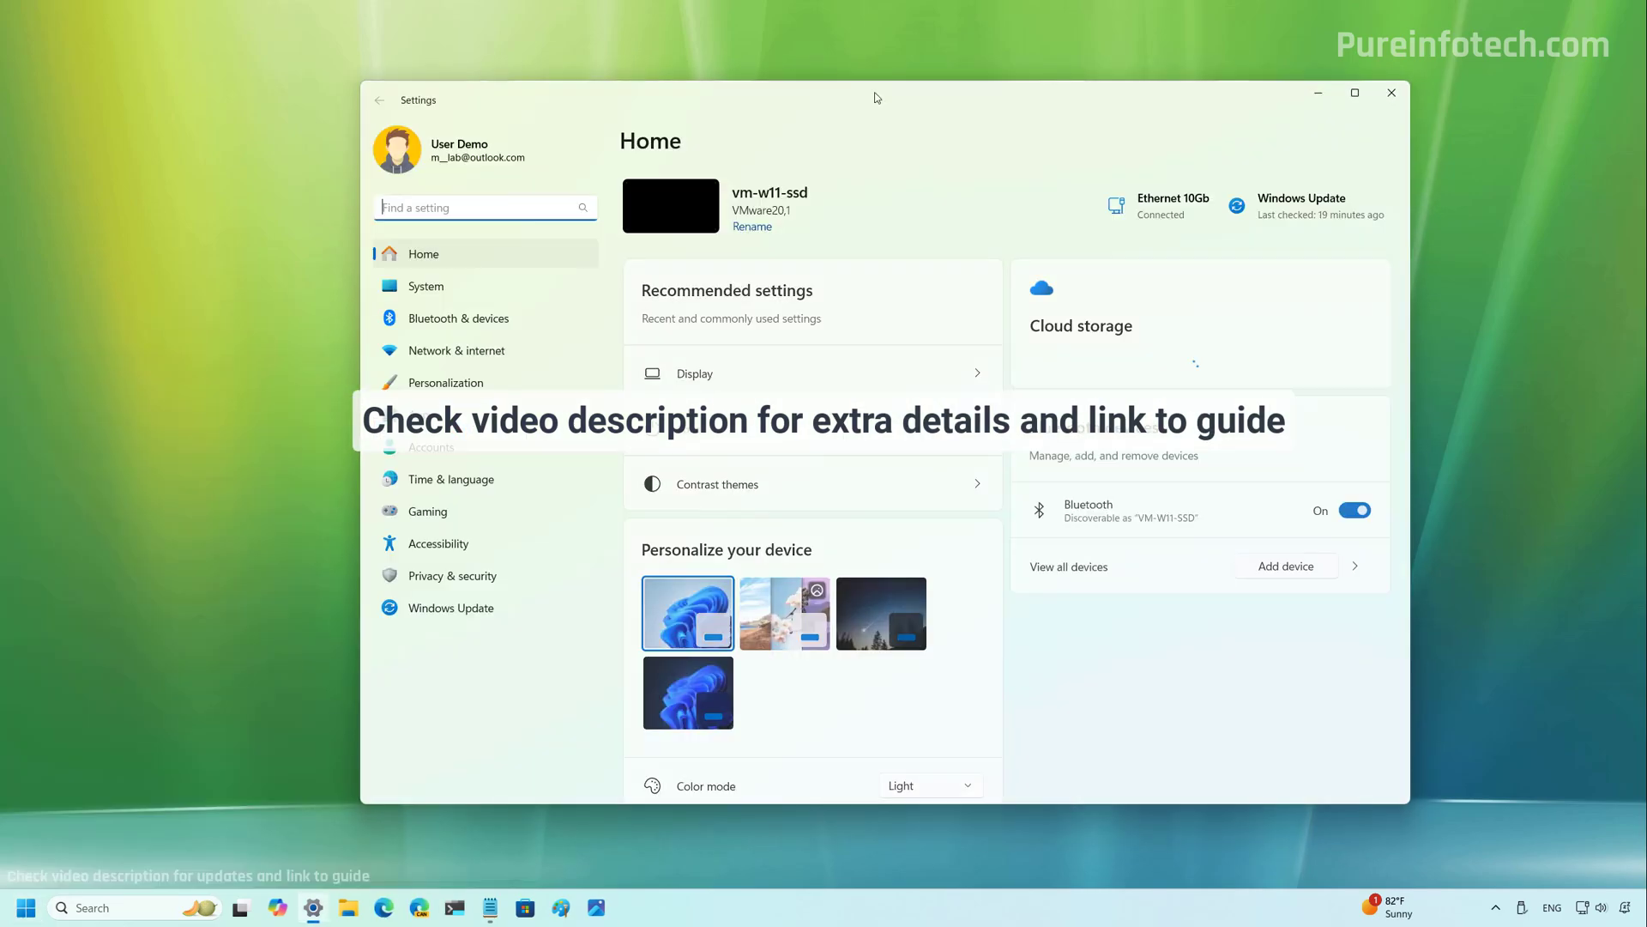
{"action": "left_click", "coordinate": [472, 322]}
{"action": "scroll", "coordinate": [786, 449], "scroll_direction": "down", "scroll_amount": 5}
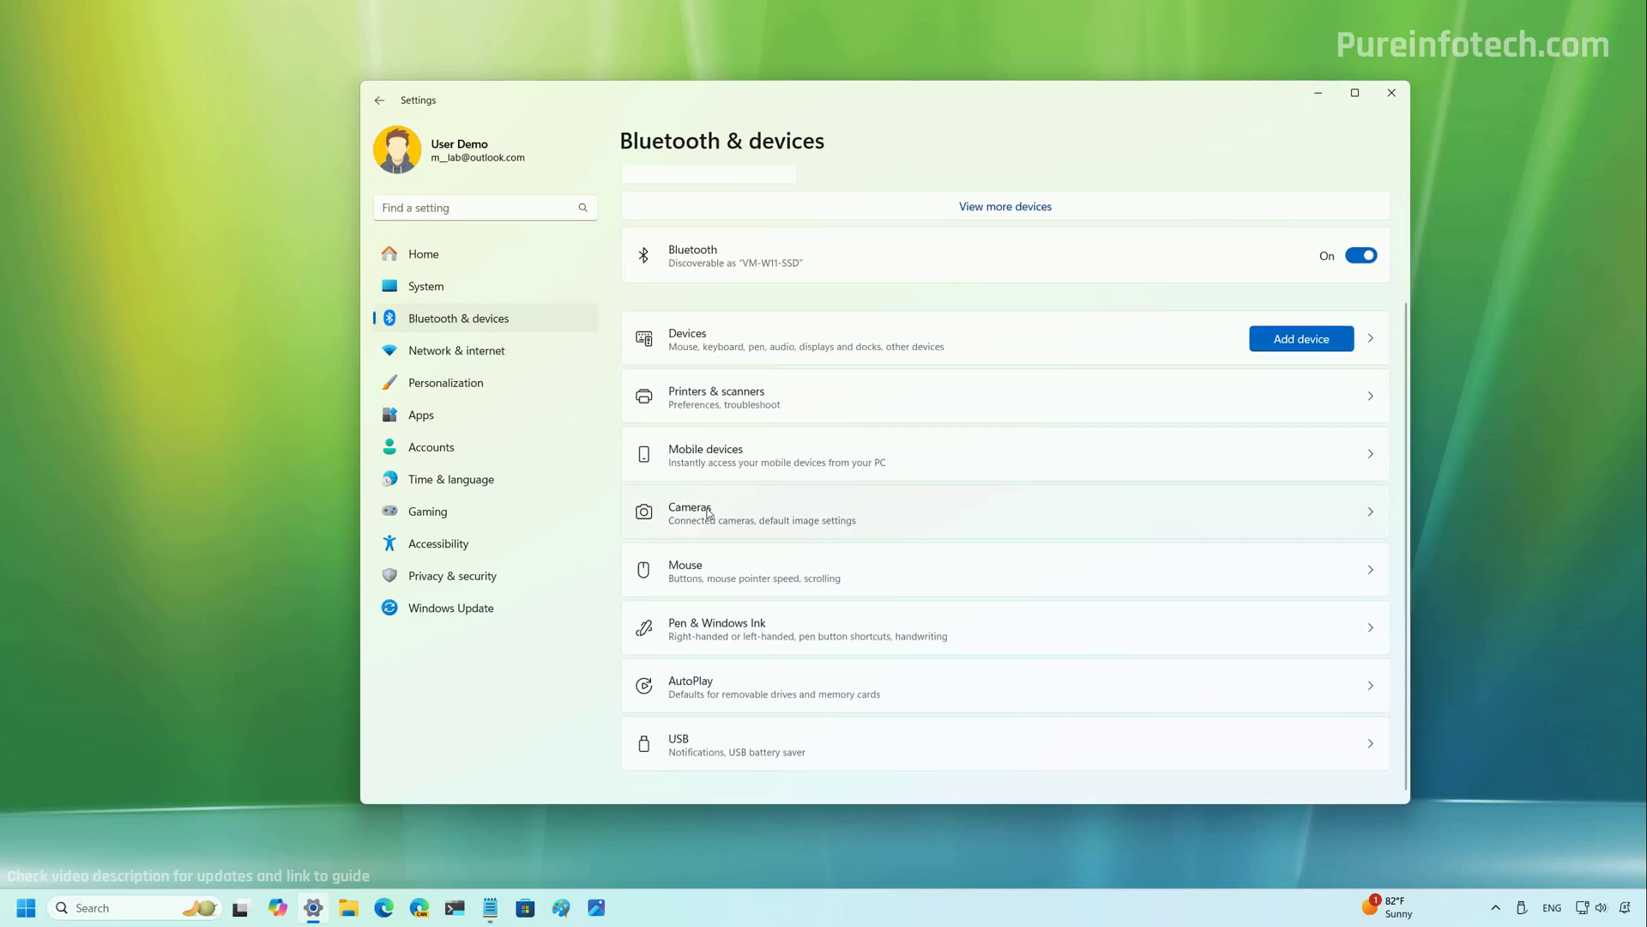
{"action": "left_click", "coordinate": [705, 515]}
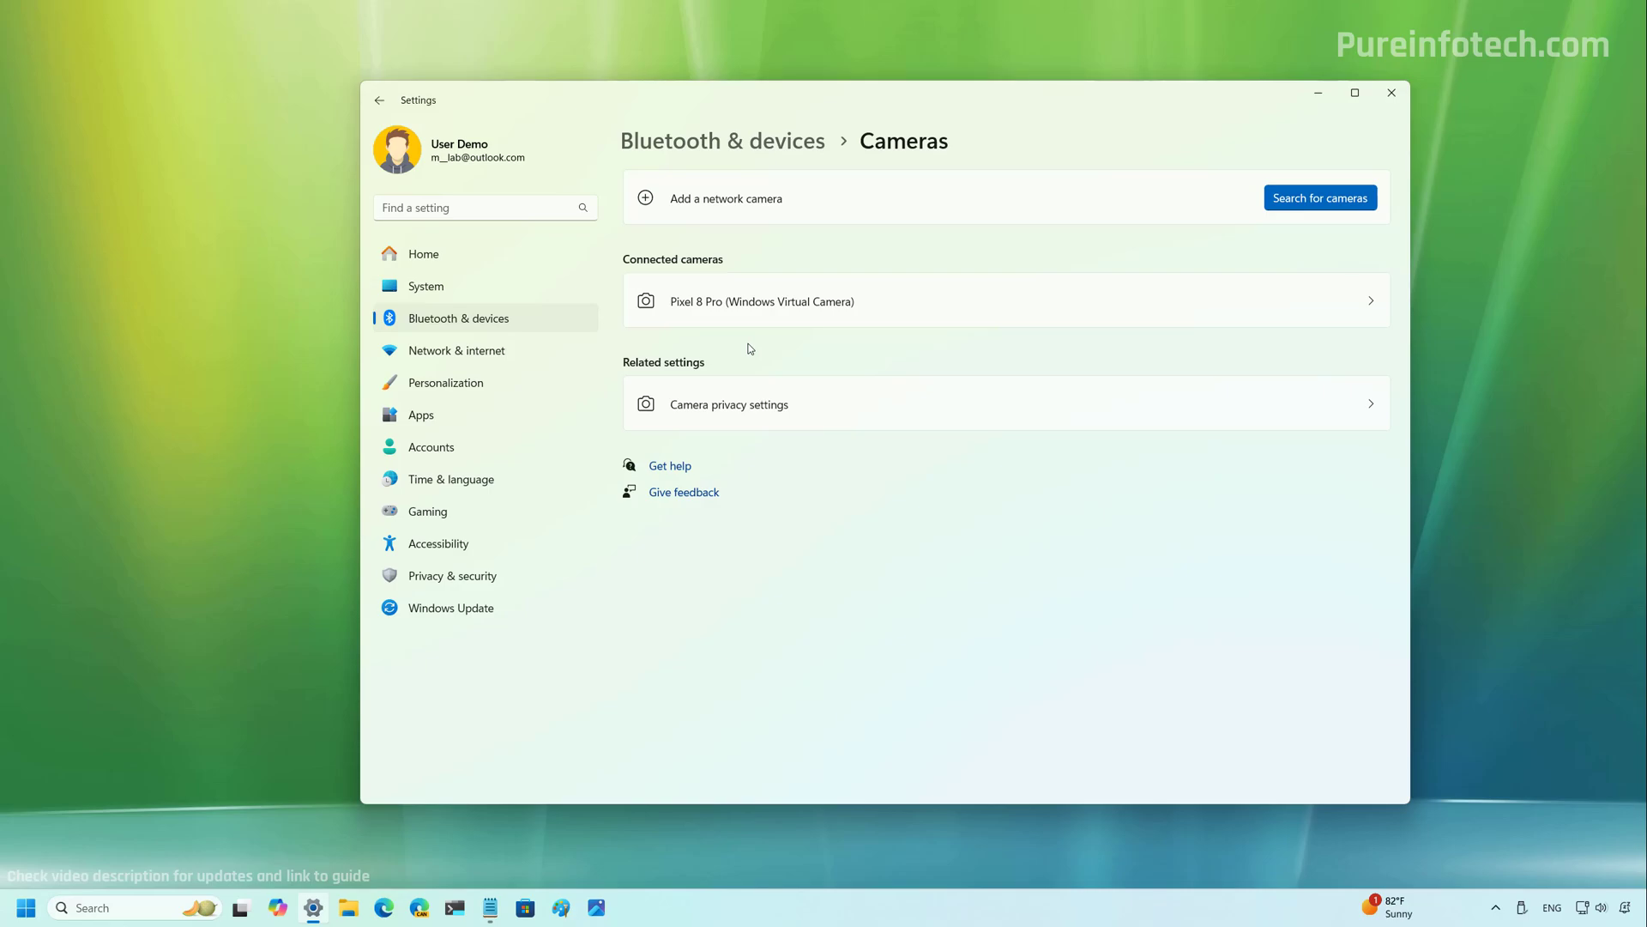
{"action": "left_click", "coordinate": [768, 310]}
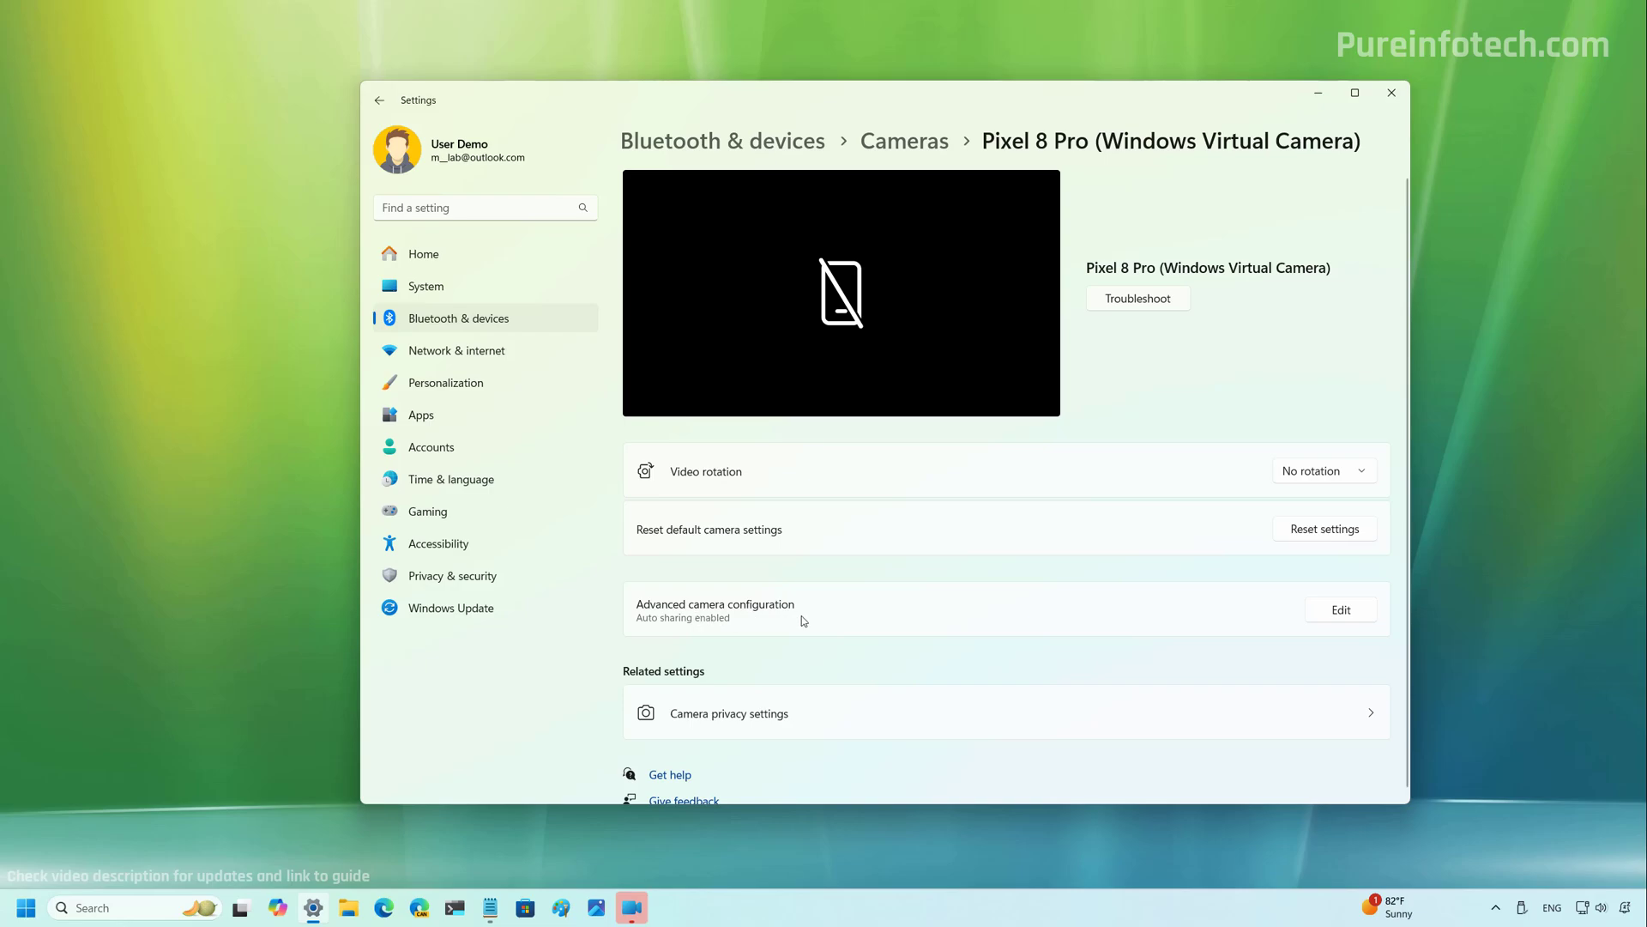
{"action": "left_click", "coordinate": [1343, 615]}
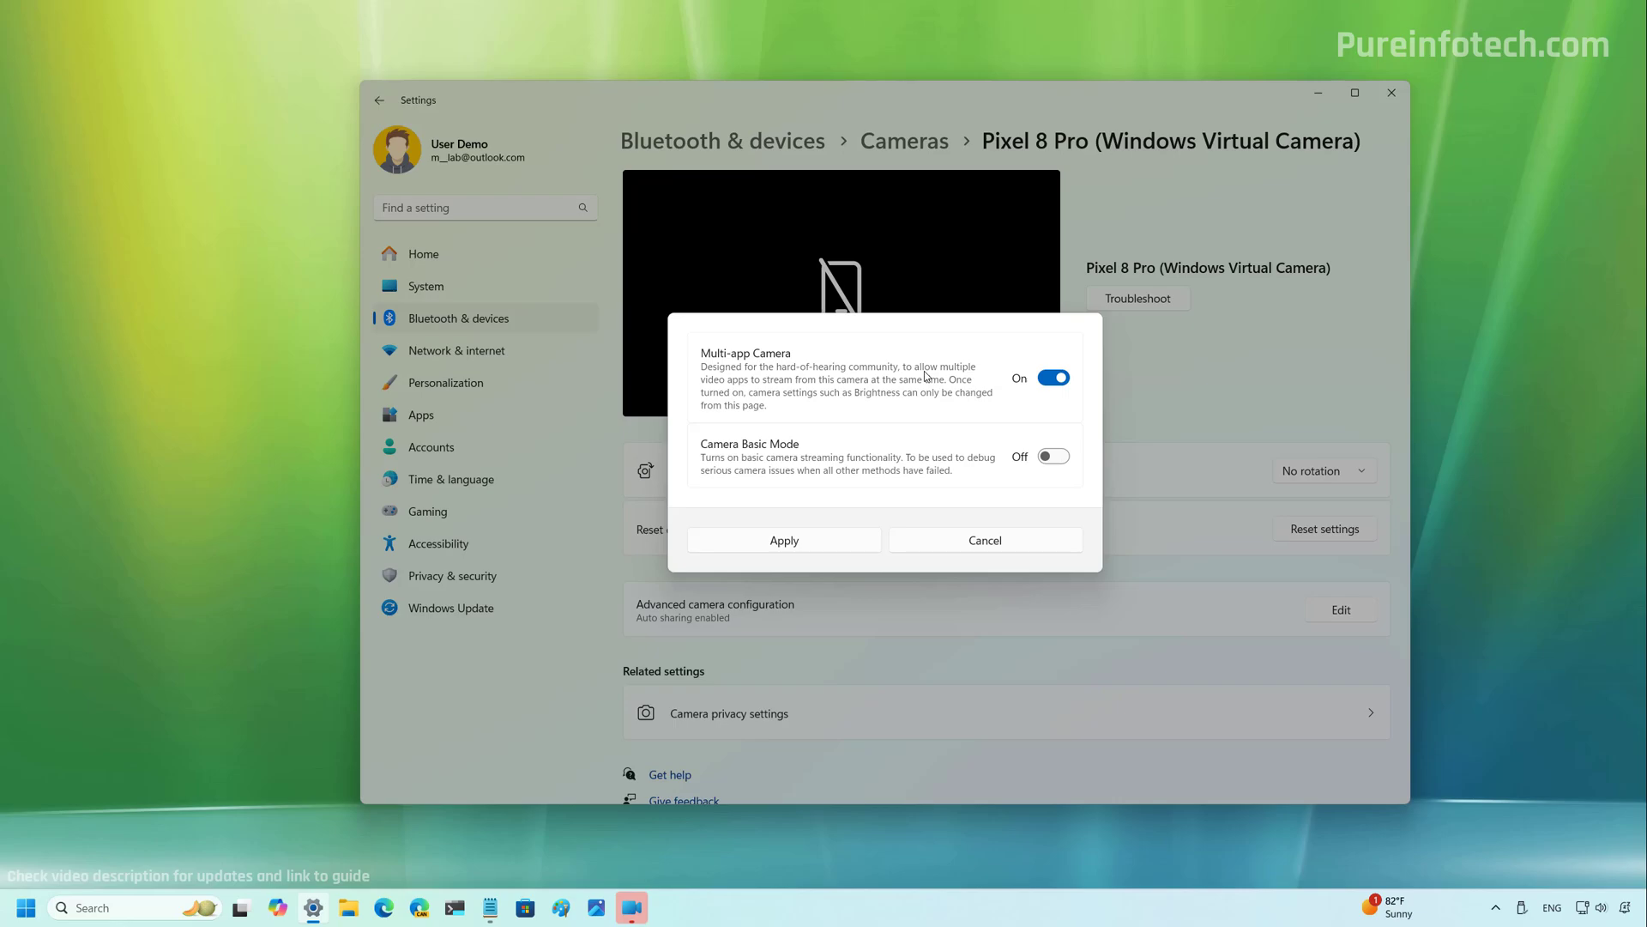
{"action": "left_click", "coordinate": [1054, 377]}
{"action": "left_click", "coordinate": [1055, 380]}
{"action": "left_click", "coordinate": [1055, 458]}
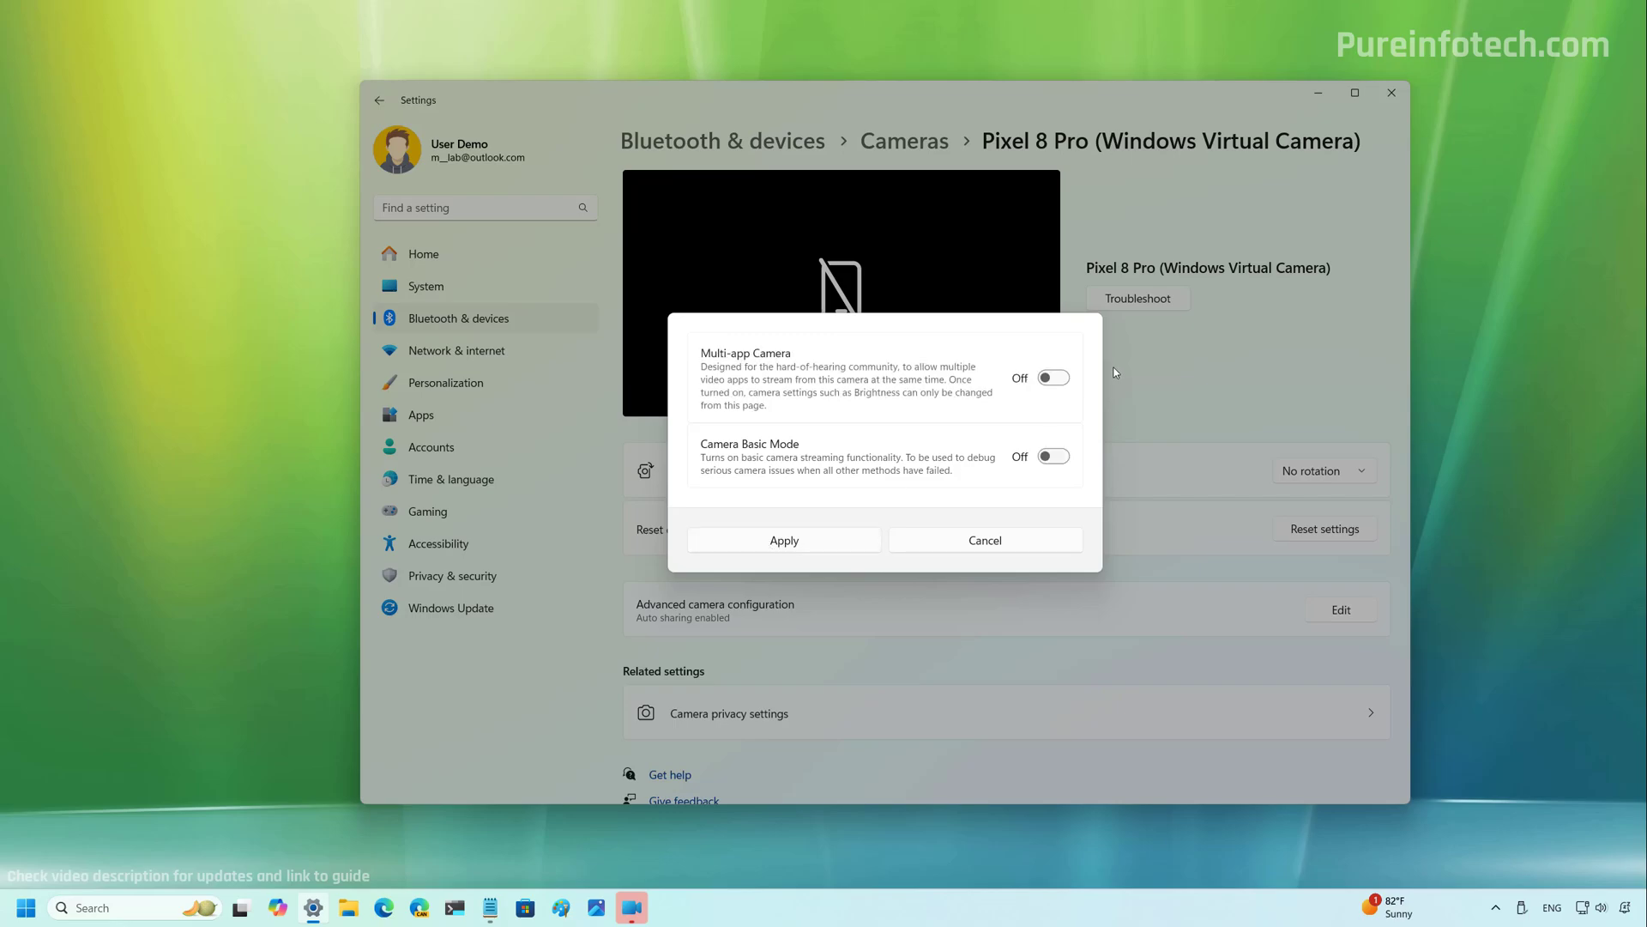
{"action": "left_click", "coordinate": [1054, 377]}
Apply the camera configuration, then open Windows Update > Advanced options > Delivery Optimization.
{"action": "left_click", "coordinate": [843, 539]}
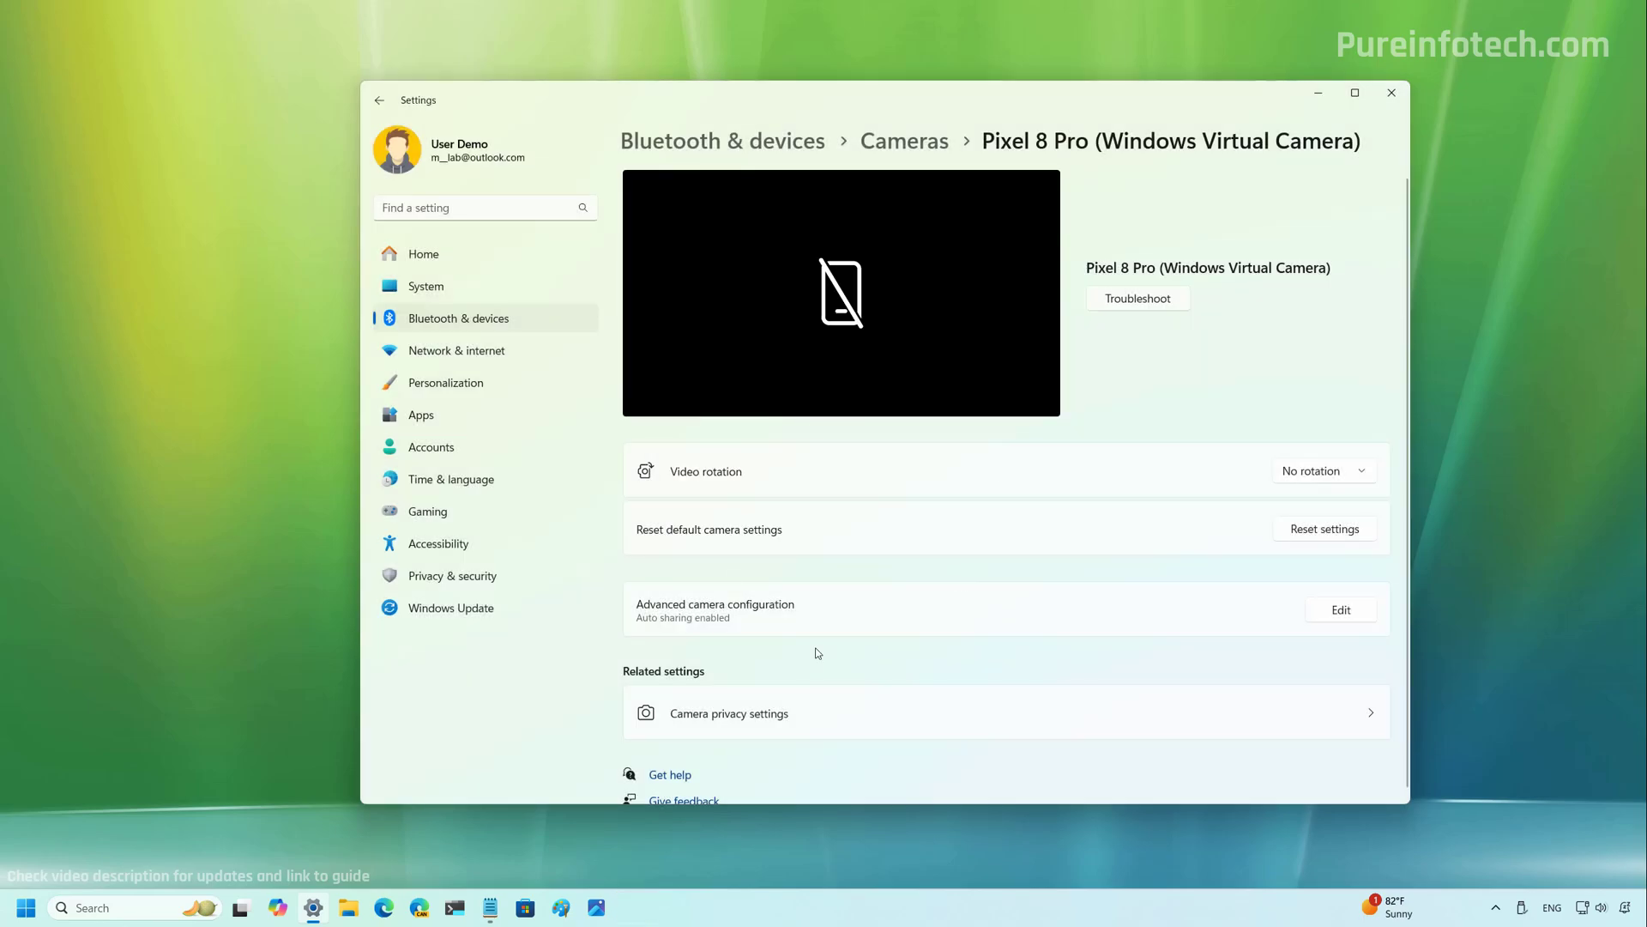
{"action": "left_click", "coordinate": [450, 607]}
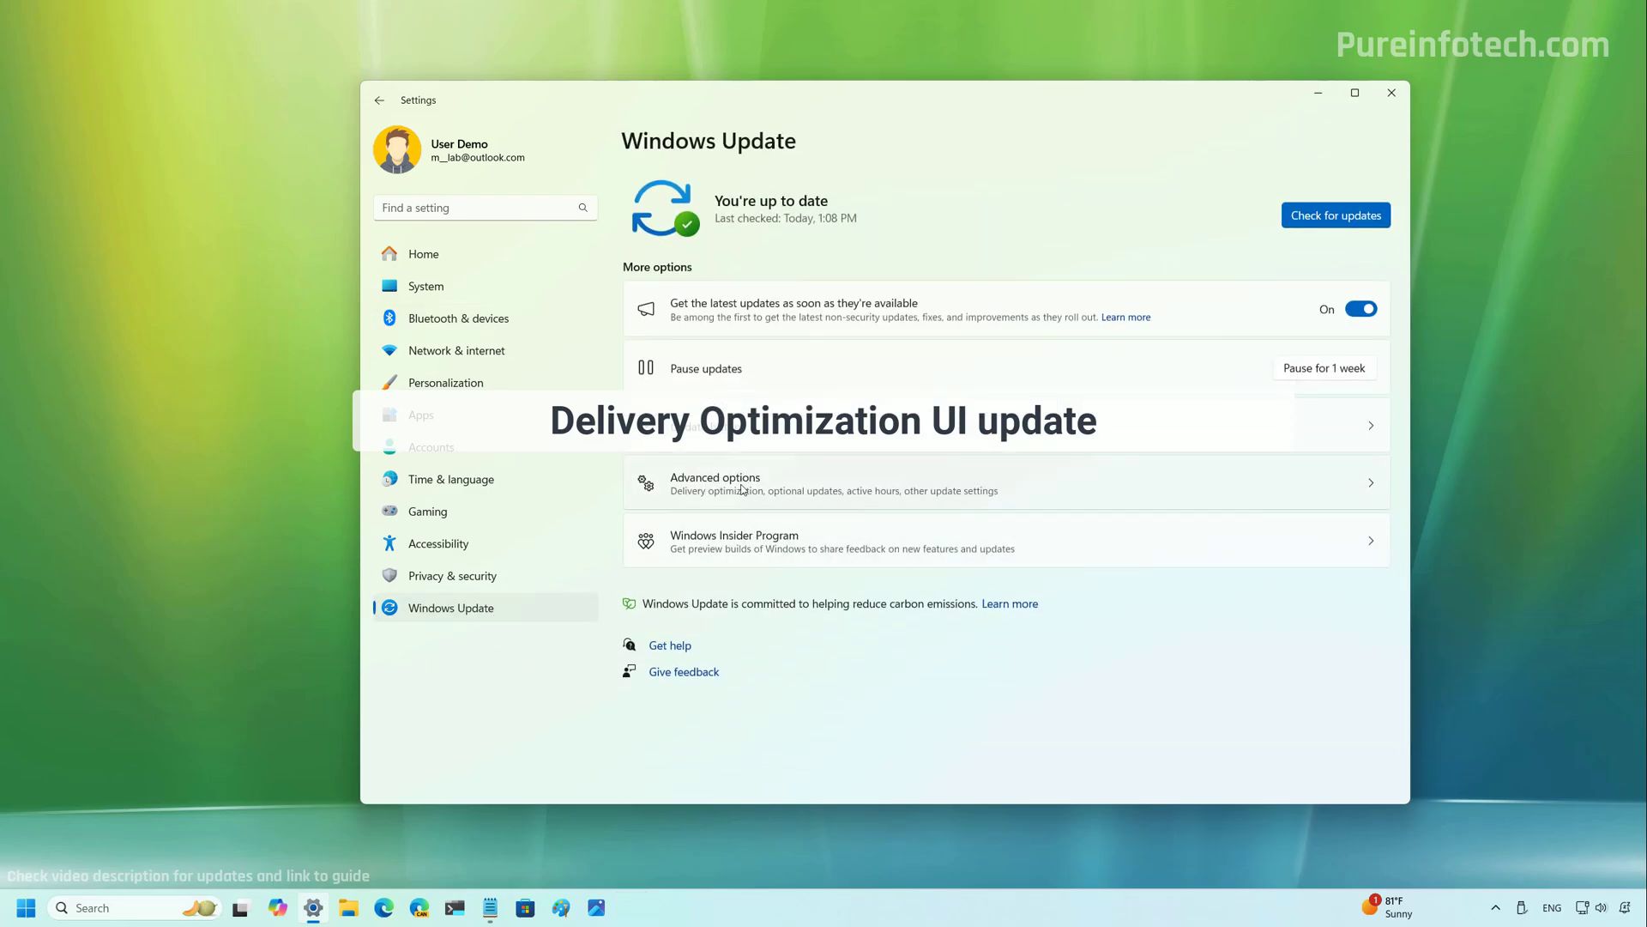
{"action": "left_click", "coordinate": [743, 489]}
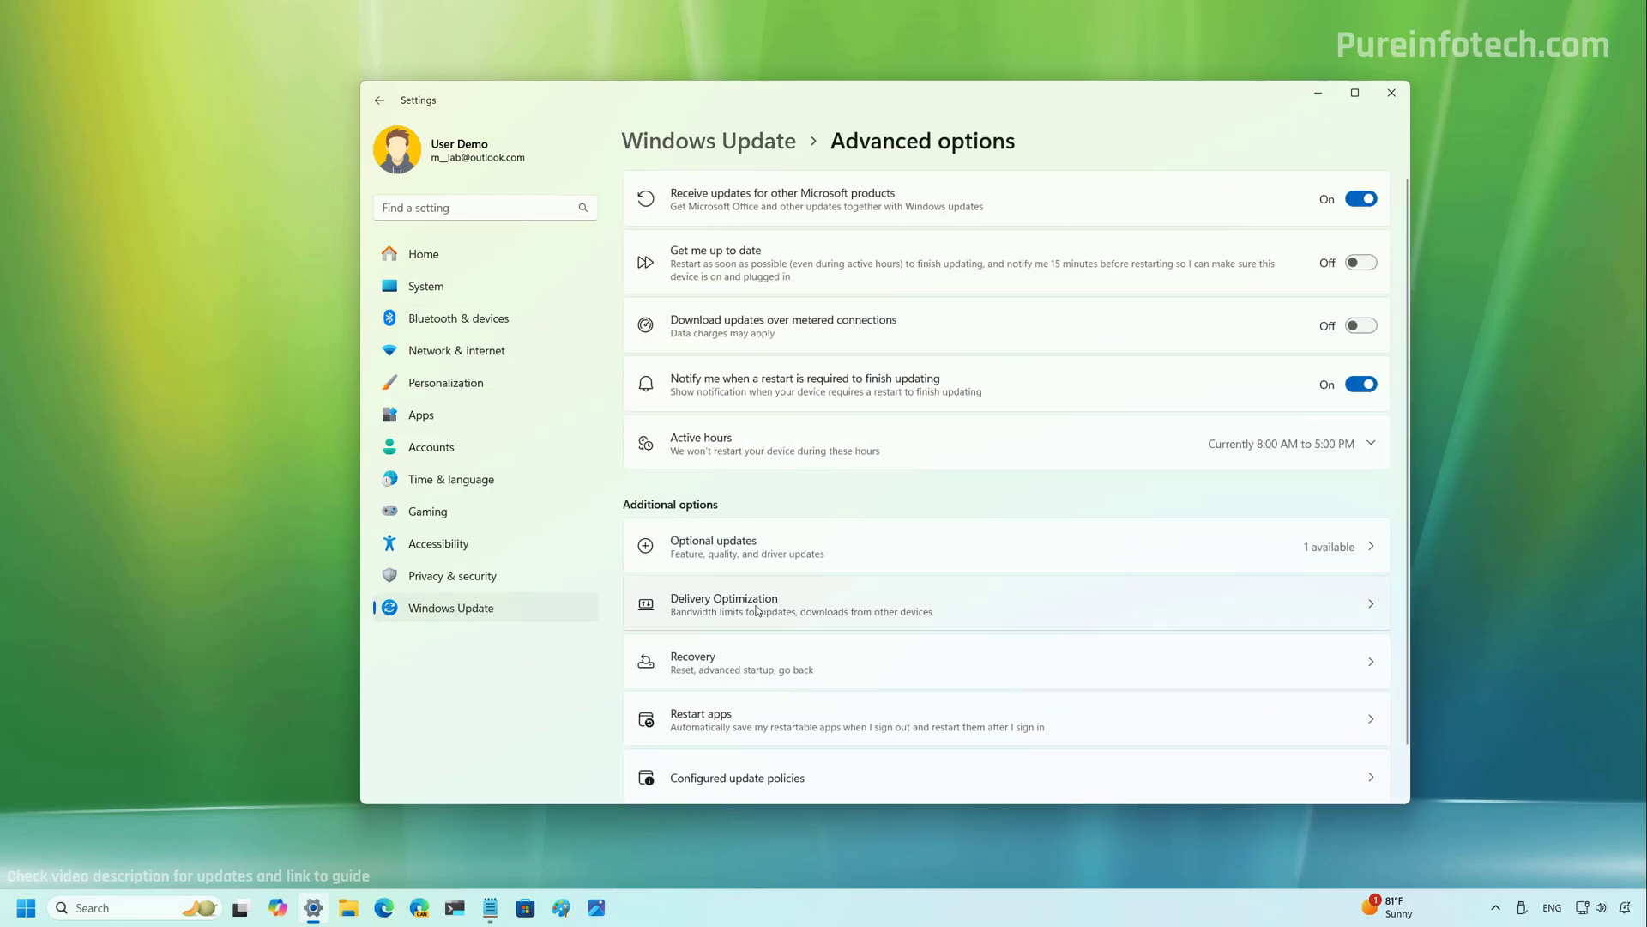
{"action": "left_click", "coordinate": [757, 610]}
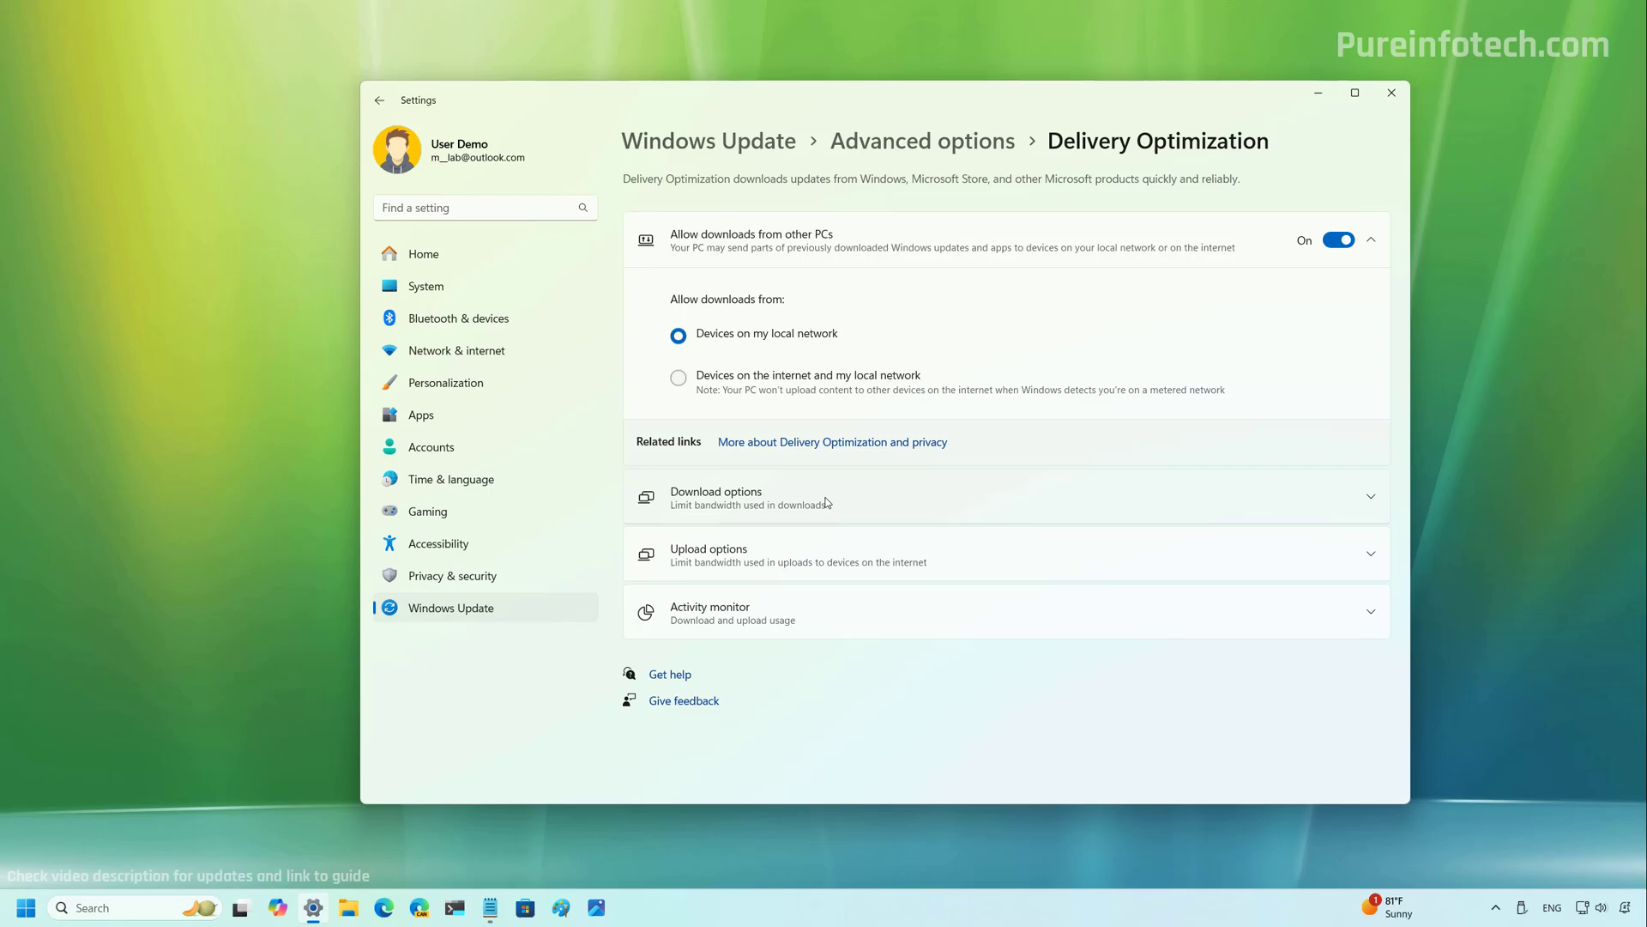
Review the Download options and Upload options bandwidth limits, then expand Activity monitor's usage statistics.
{"action": "left_click", "coordinate": [826, 503]}
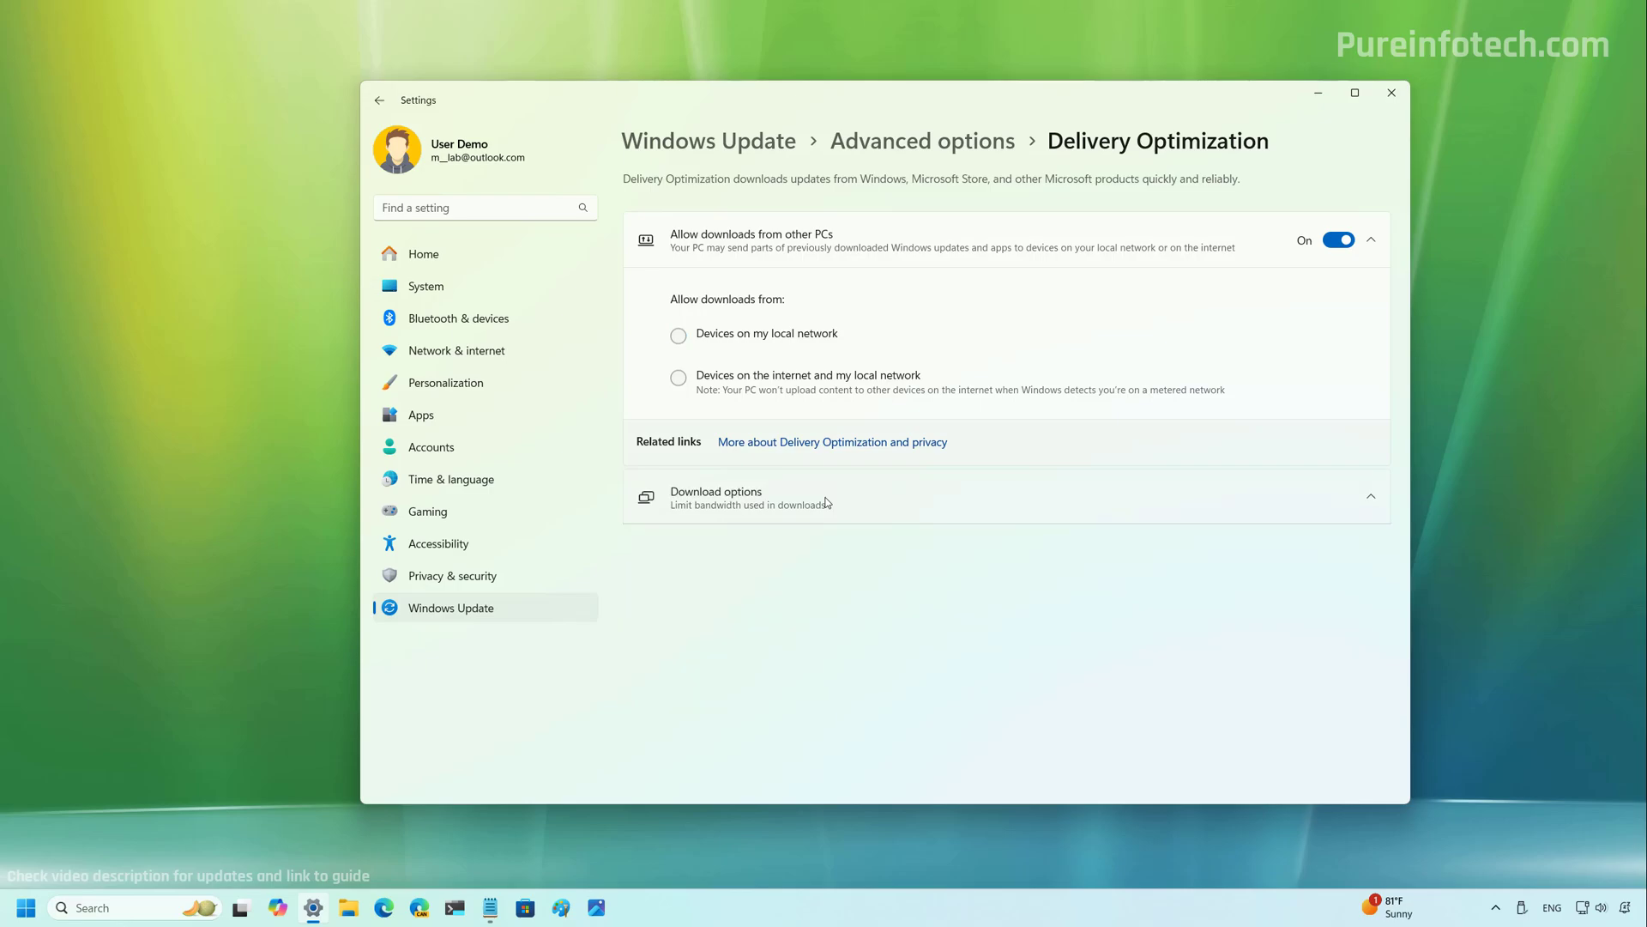
{"action": "scroll", "coordinate": [879, 535], "scroll_direction": "down", "scroll_amount": 1}
{"action": "scroll", "coordinate": [879, 535], "scroll_direction": "down", "scroll_amount": 3}
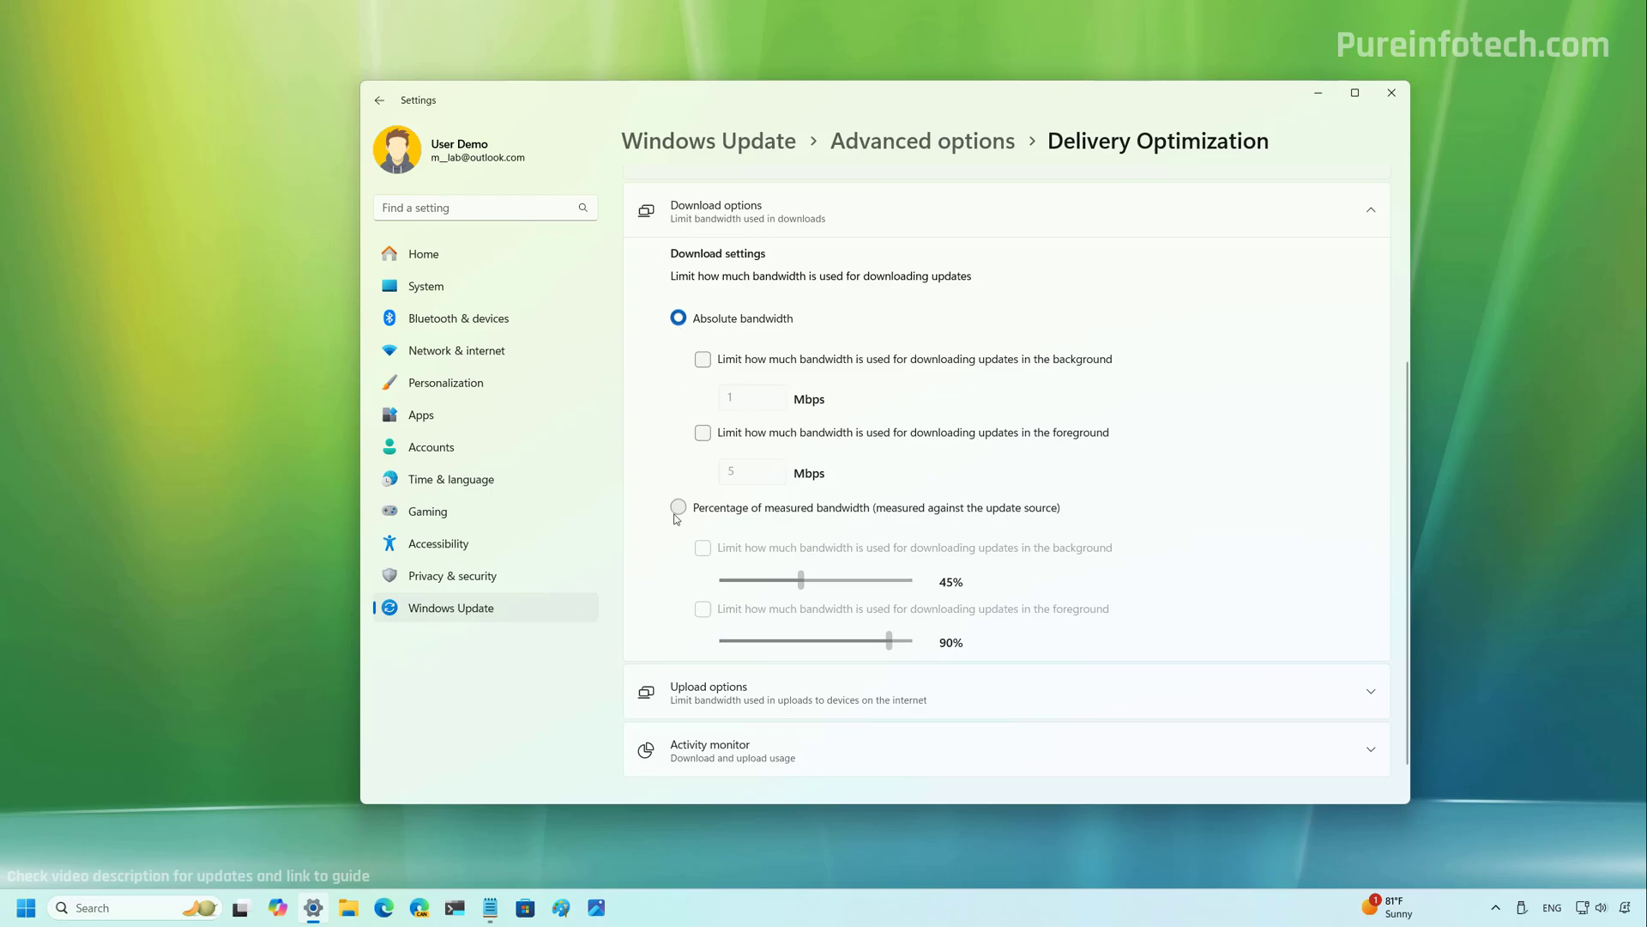
{"action": "left_click", "coordinate": [774, 224]}
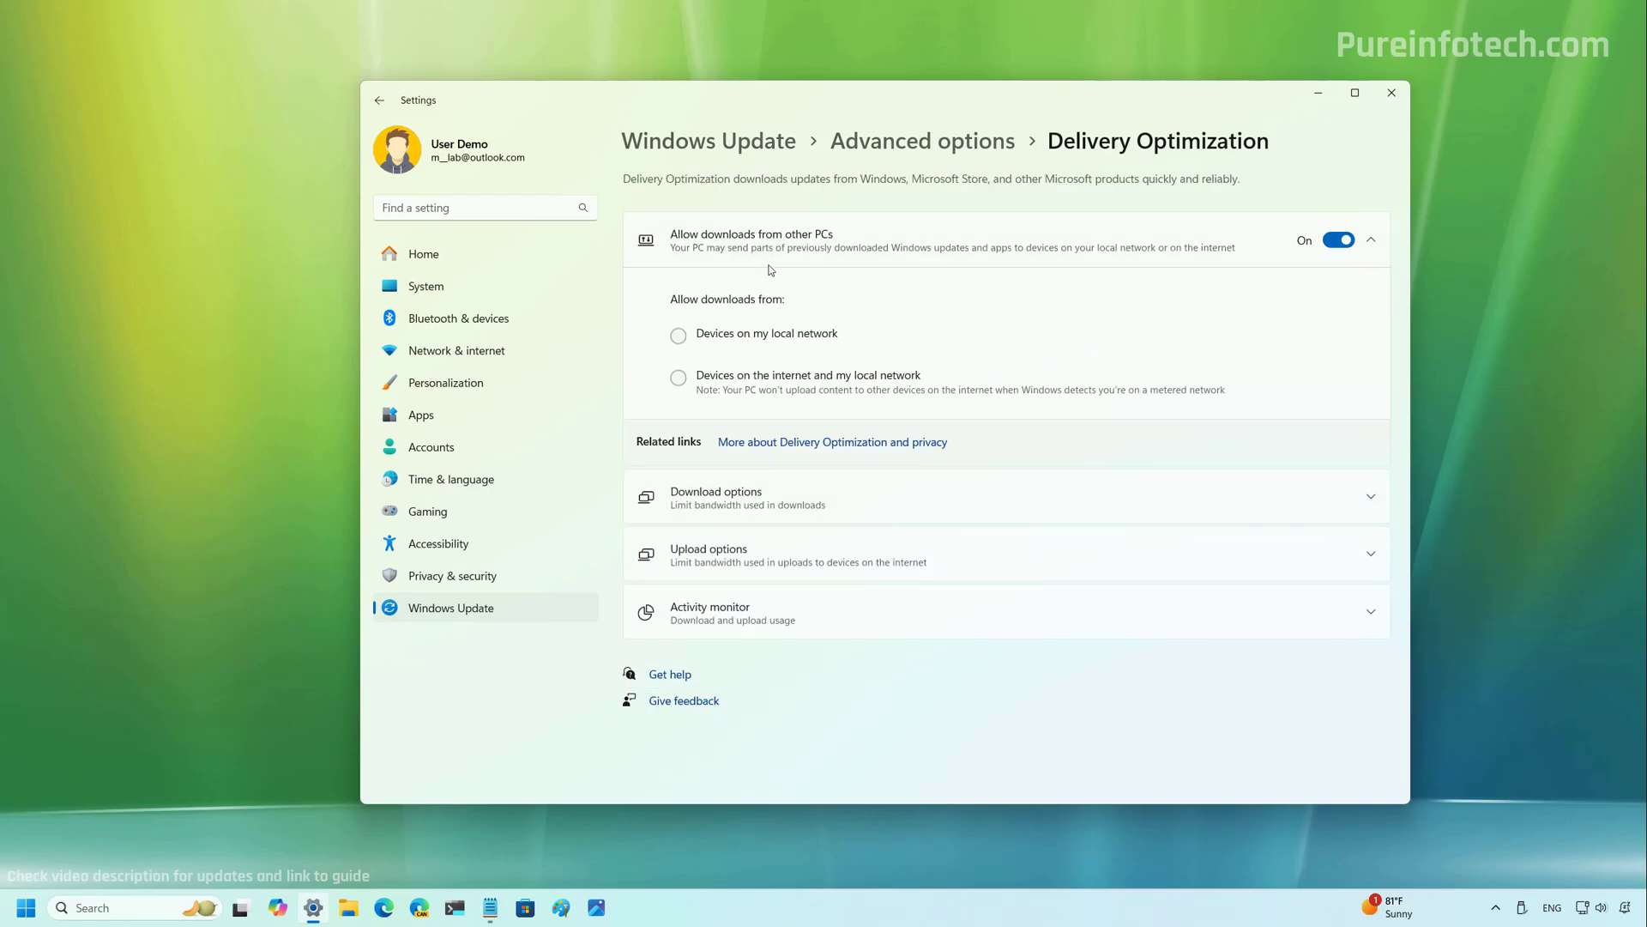
{"action": "left_click", "coordinate": [772, 559]}
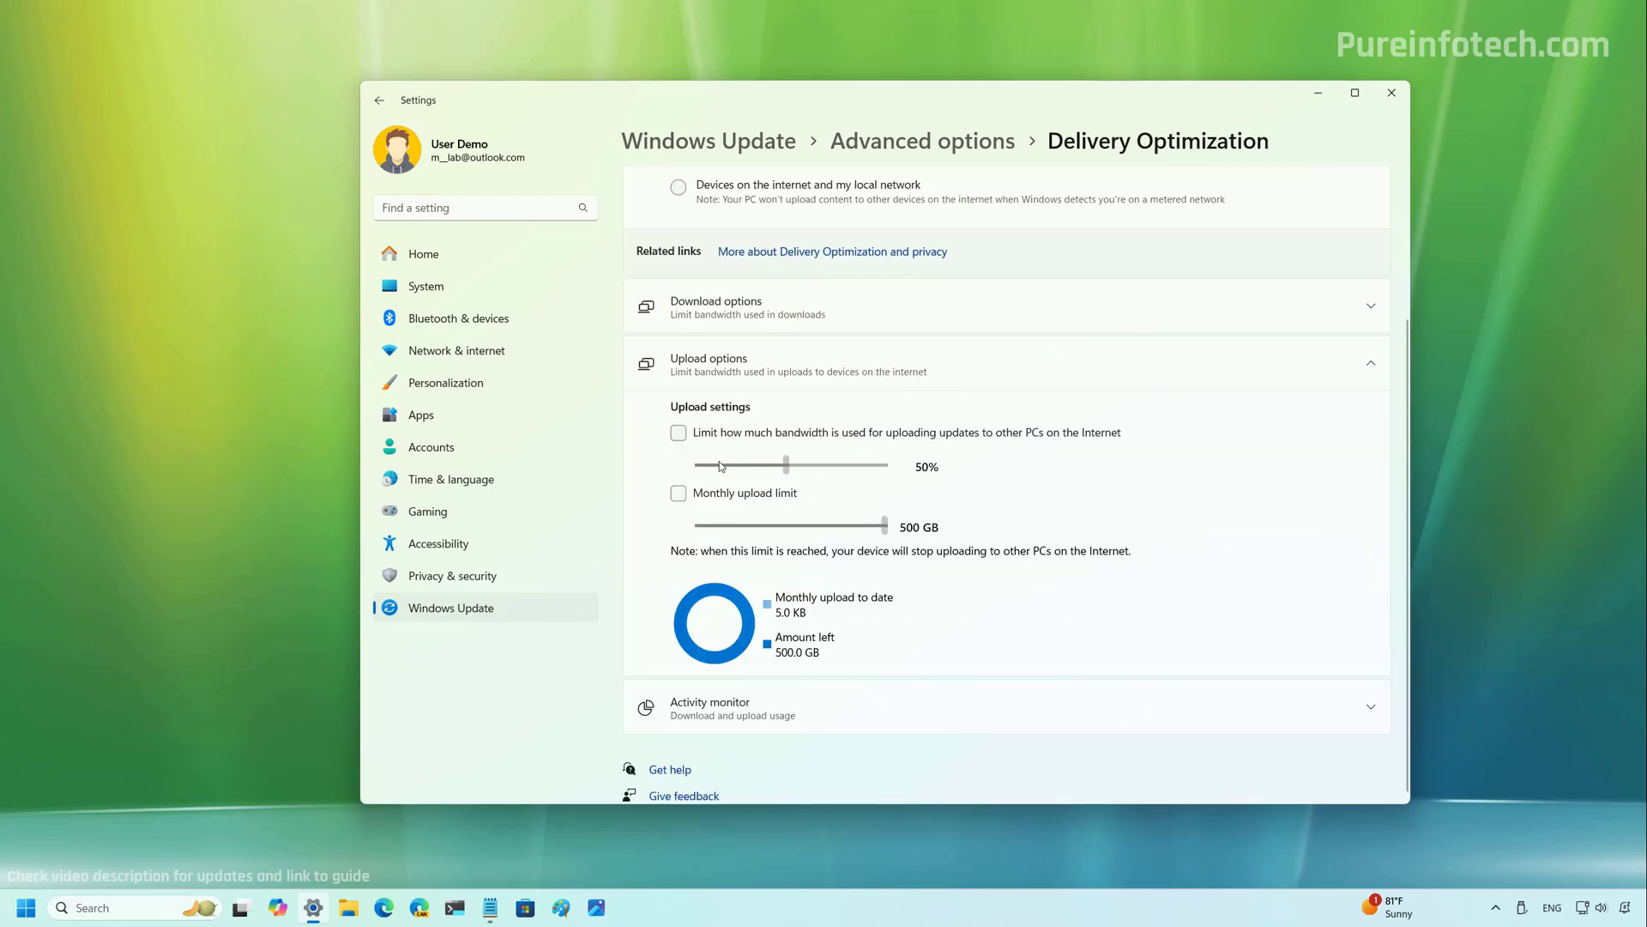
{"action": "left_click", "coordinate": [729, 363]}
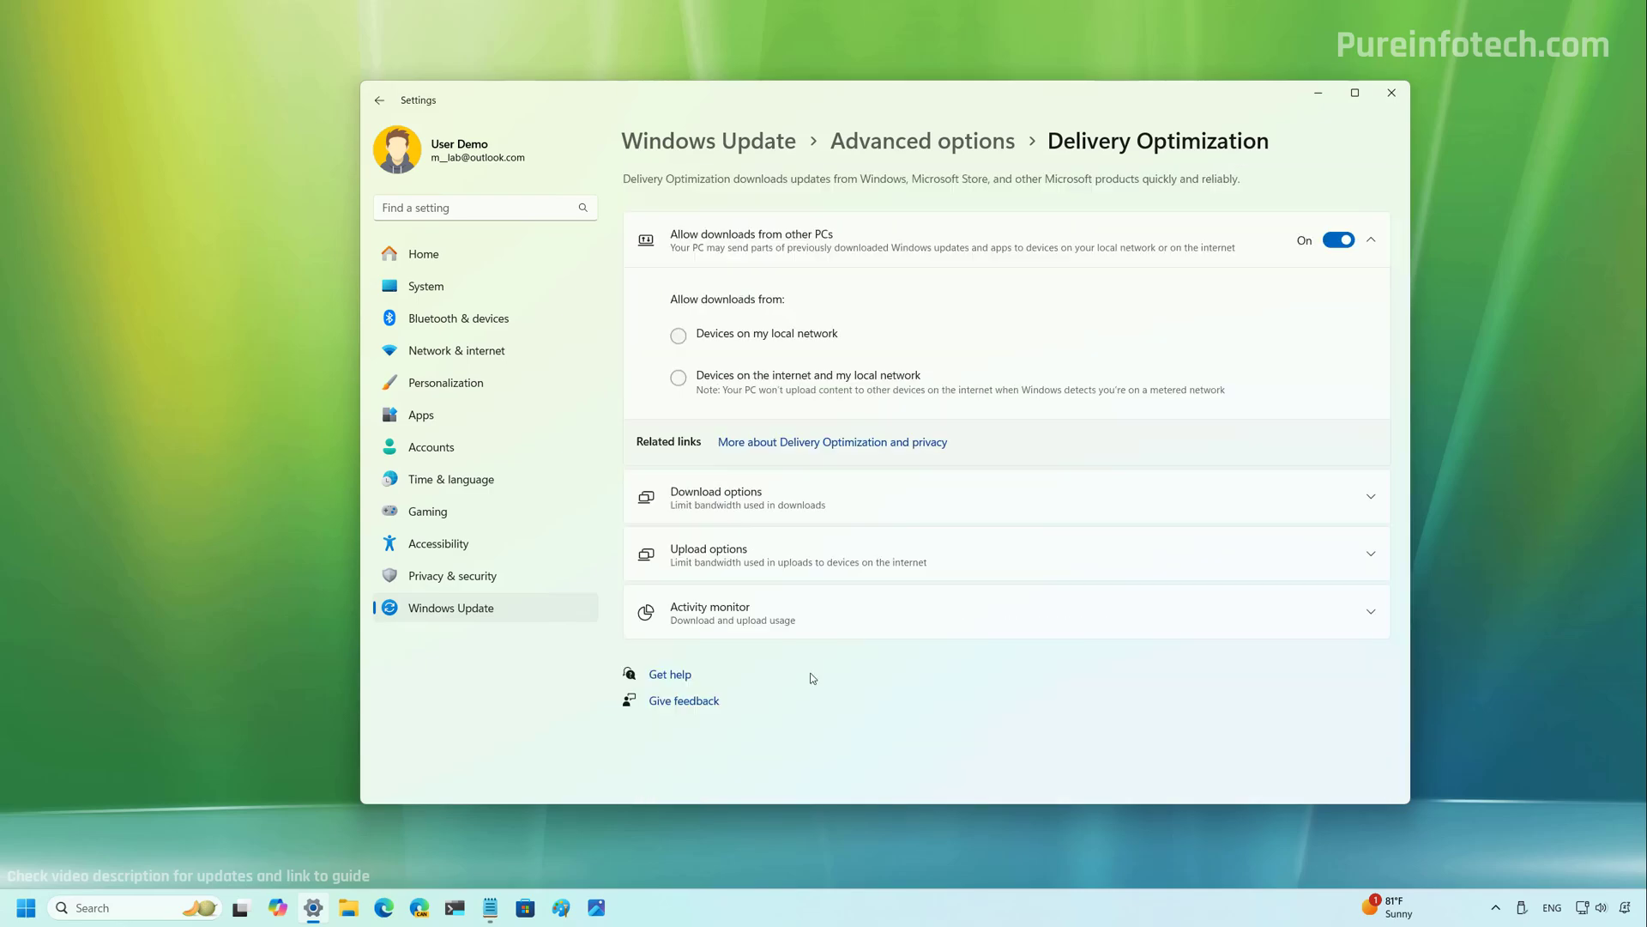
{"action": "left_click", "coordinate": [809, 619]}
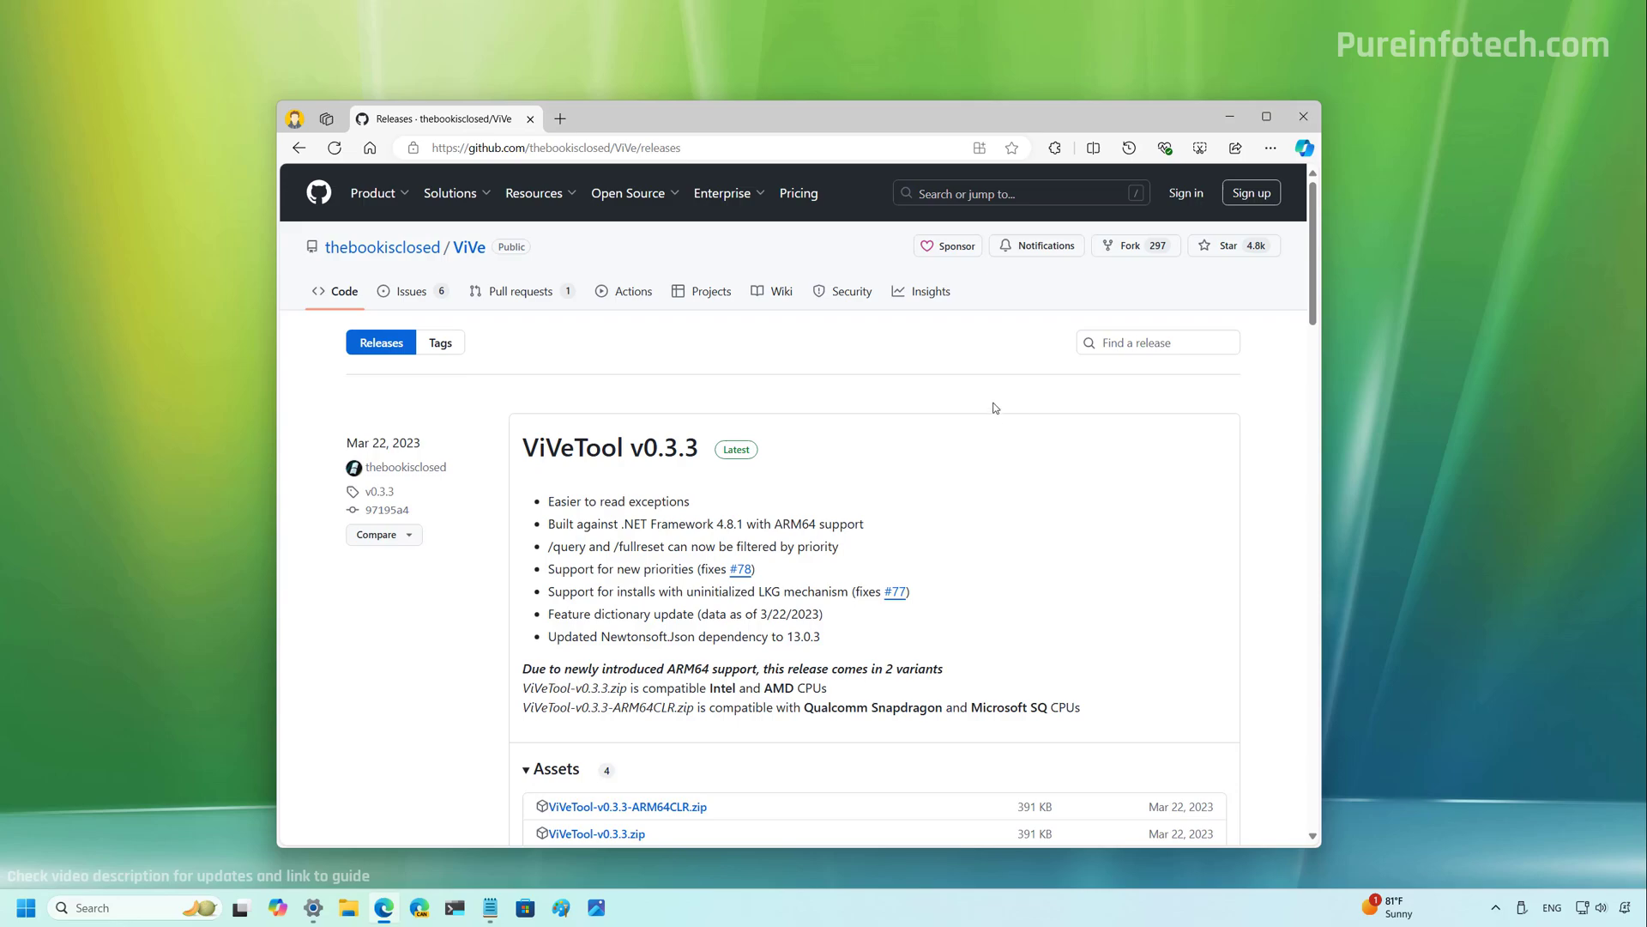
Scroll to the ViVeTool v0.3.3 Assets list, then minimize the Edge window.
{"action": "scroll", "coordinate": [995, 408], "scroll_direction": "down", "scroll_amount": 2}
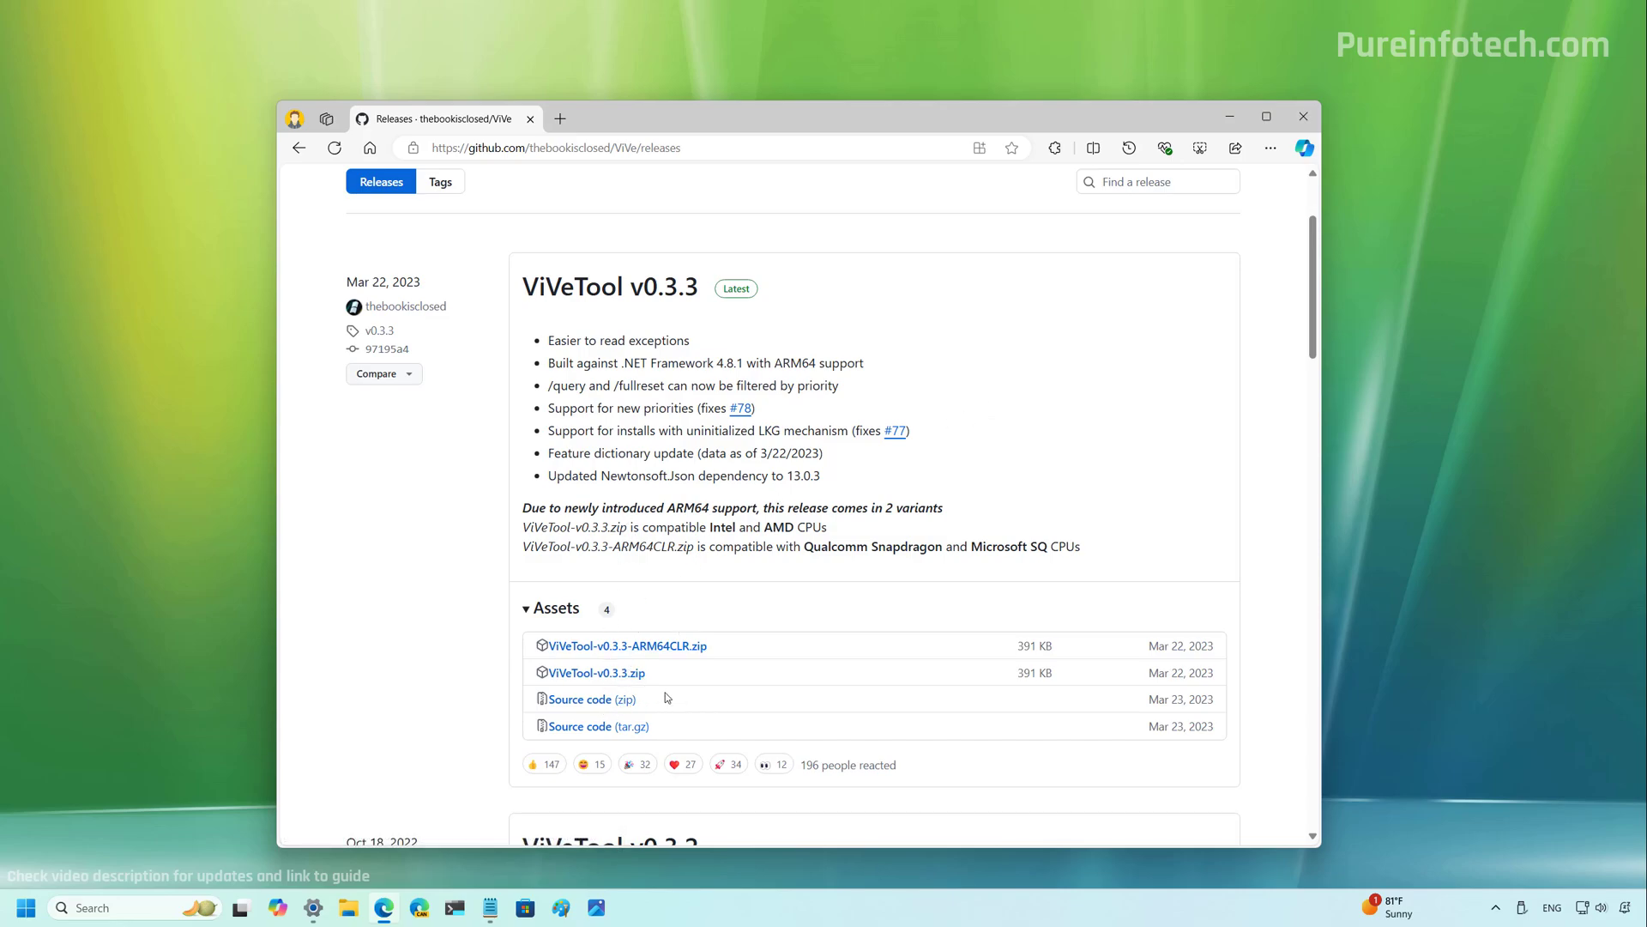
{"action": "left_click", "coordinate": [1244, 123]}
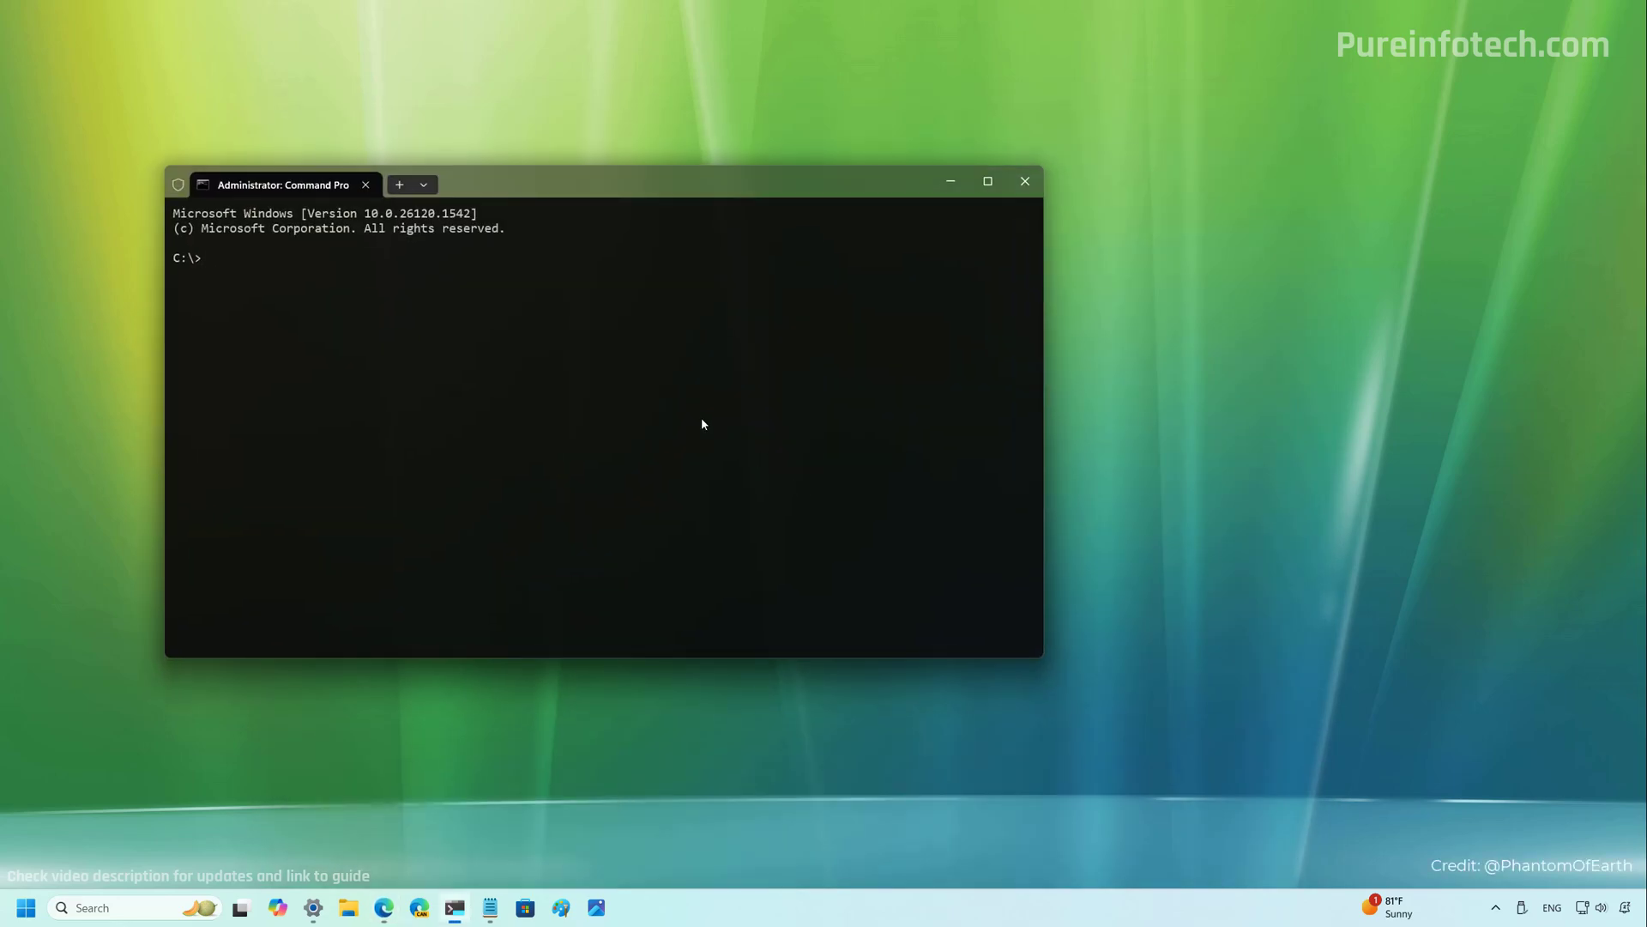
From the vivetool folder, run vivetool /enable for IDs 49575624, 50292326, 48433719, then 33235889.
{"action": "type", "text": "cd vivetool"}
{"action": "key", "text": "Return"}
{"action": "type", "text": "vivetool /enable /id:49575624,50292326,48433719"}
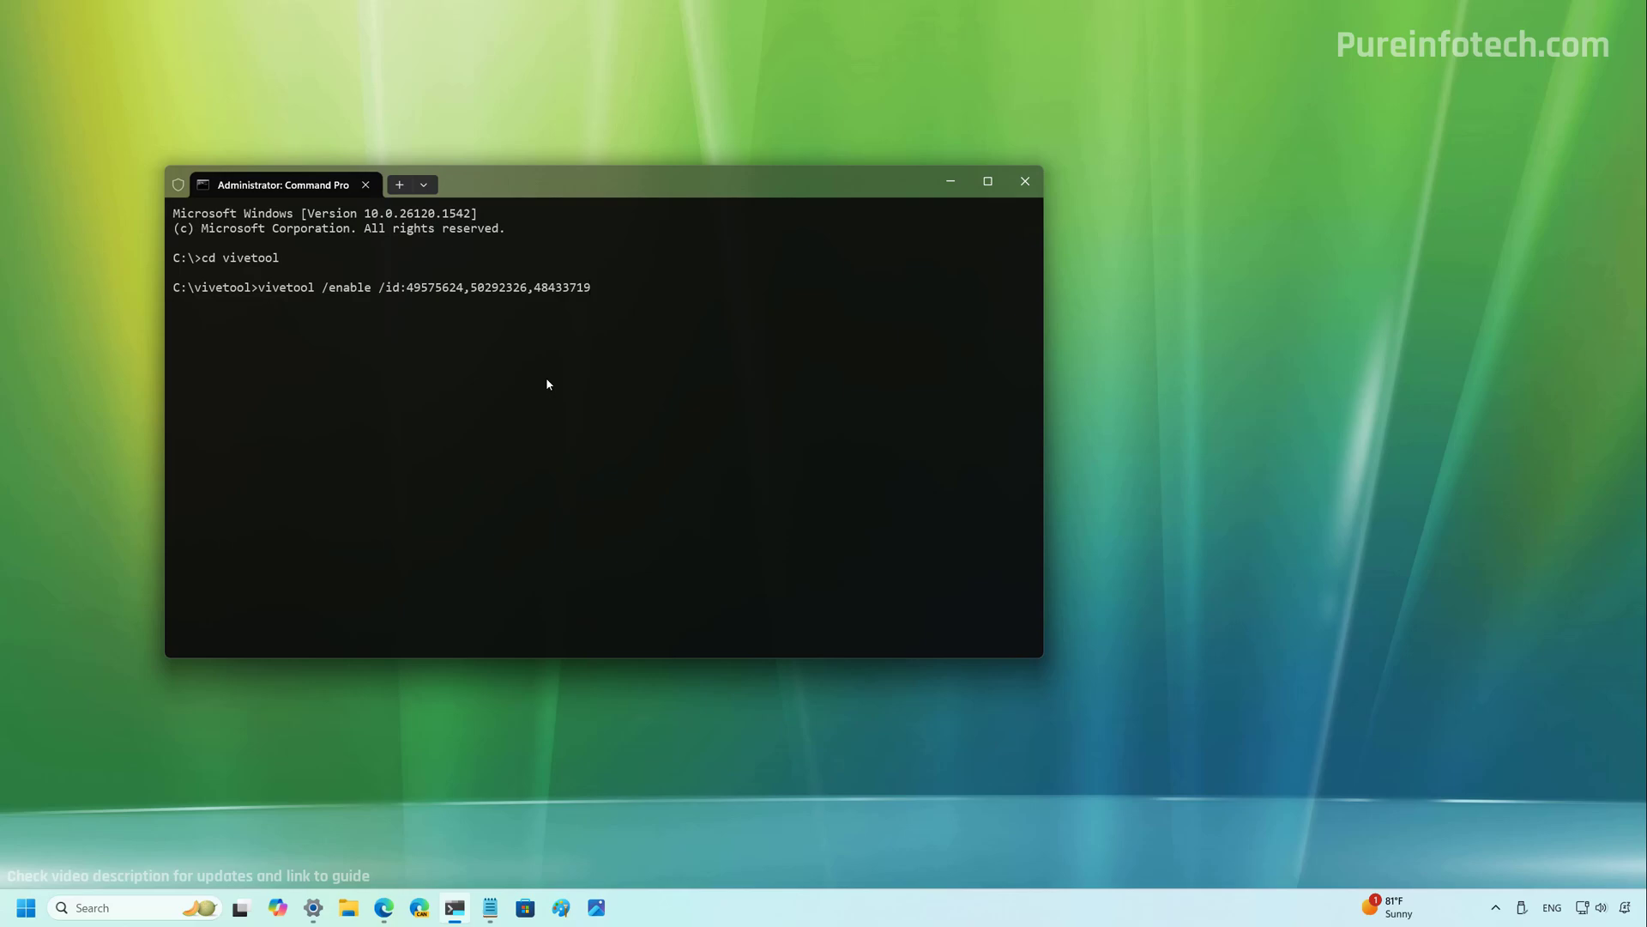
{"action": "key", "text": "Return"}
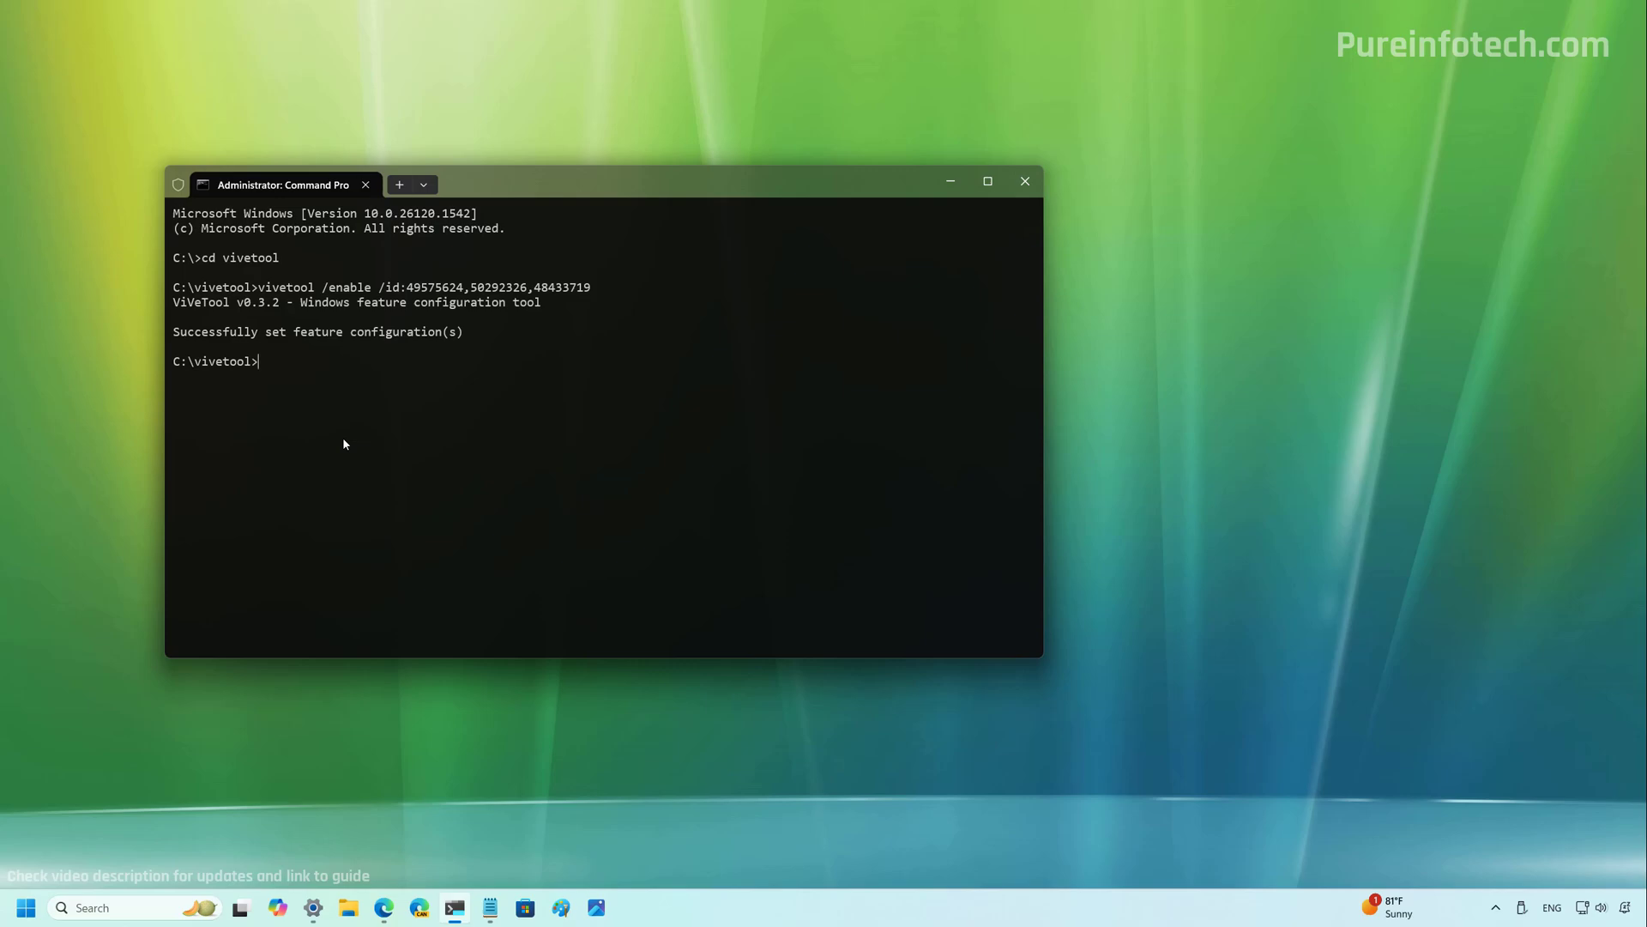
{"action": "type", "text": "vivetool /enable /id:33235889"}
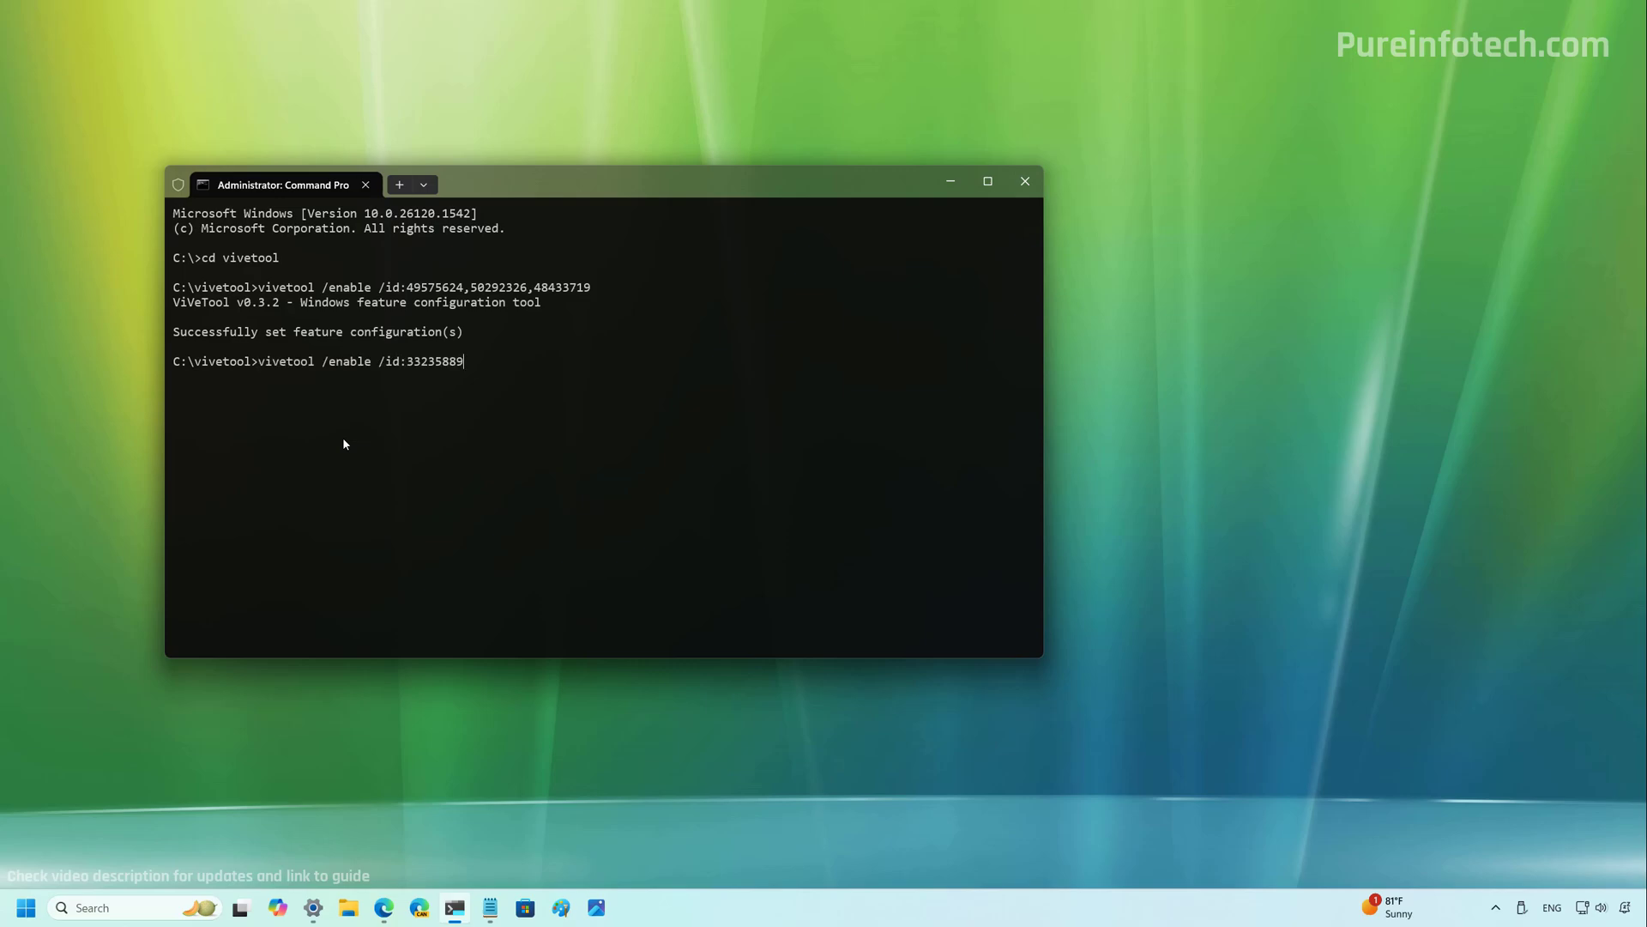
{"action": "key", "text": "Return"}
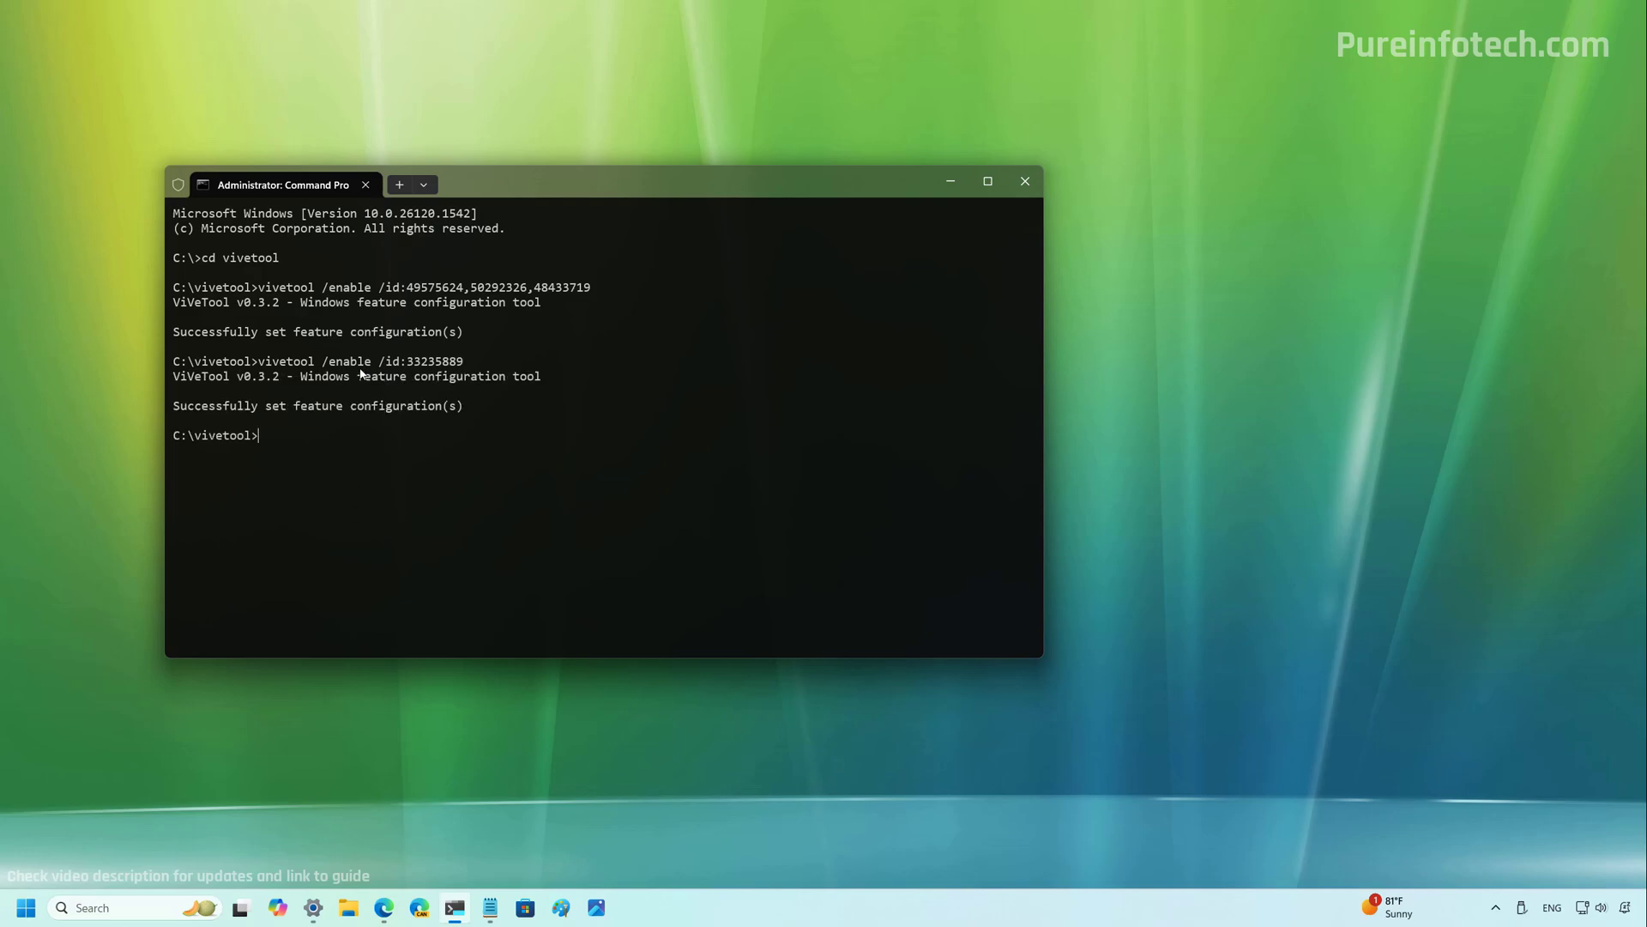
Minimize the Command Prompt window to reveal the empty desktop.
{"action": "left_click", "coordinate": [956, 181]}
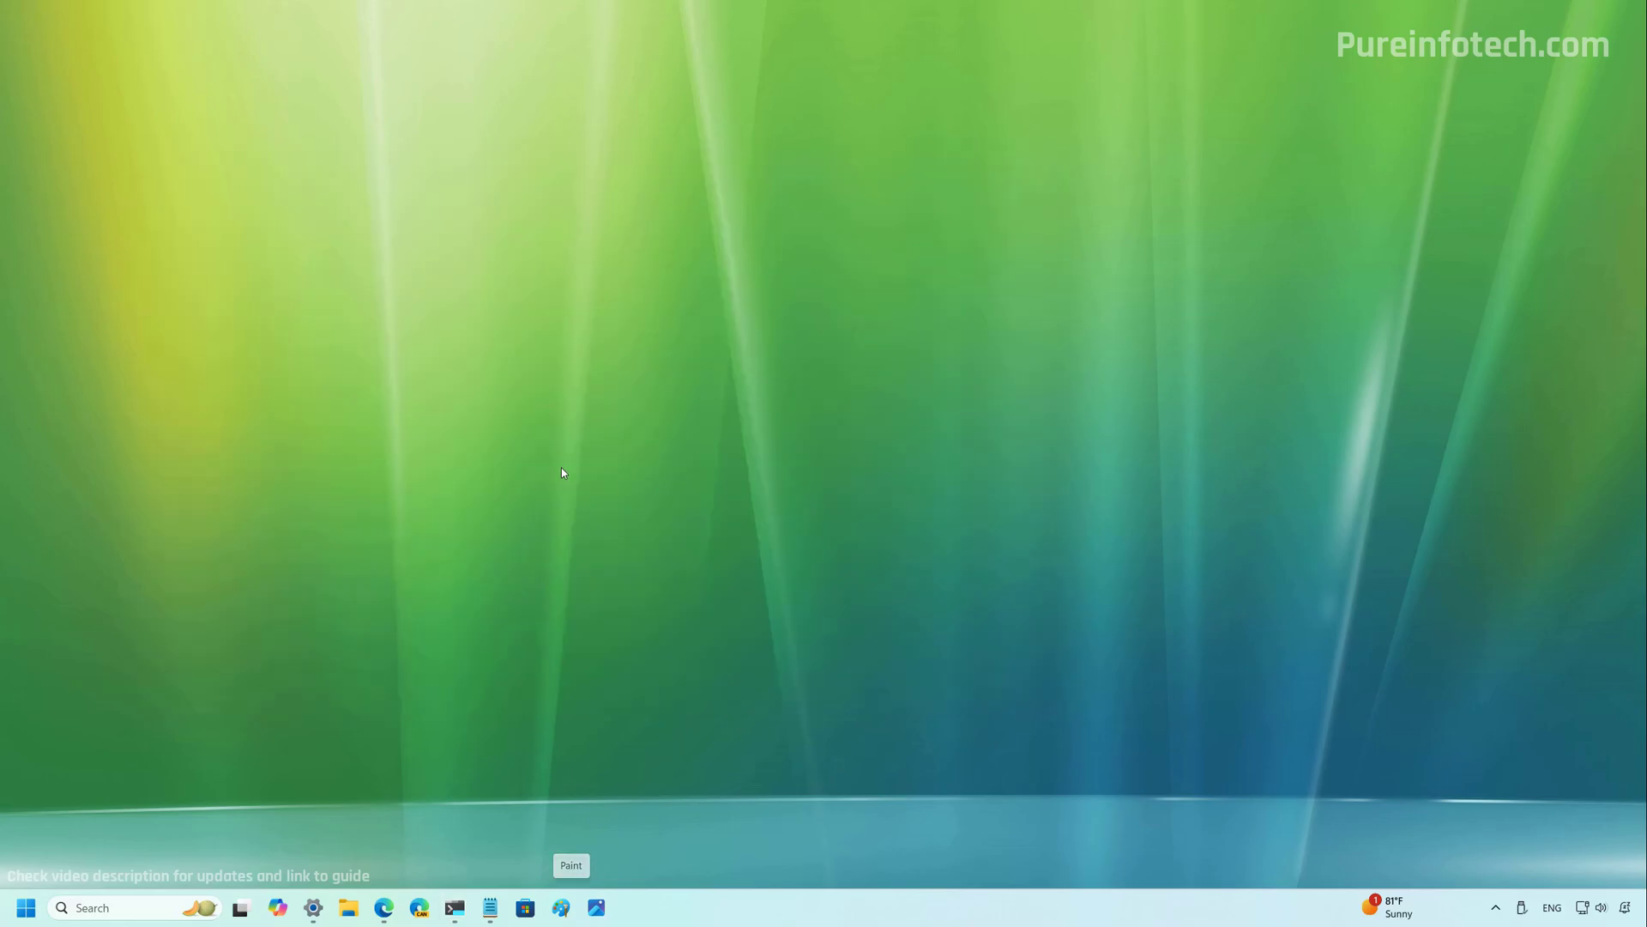